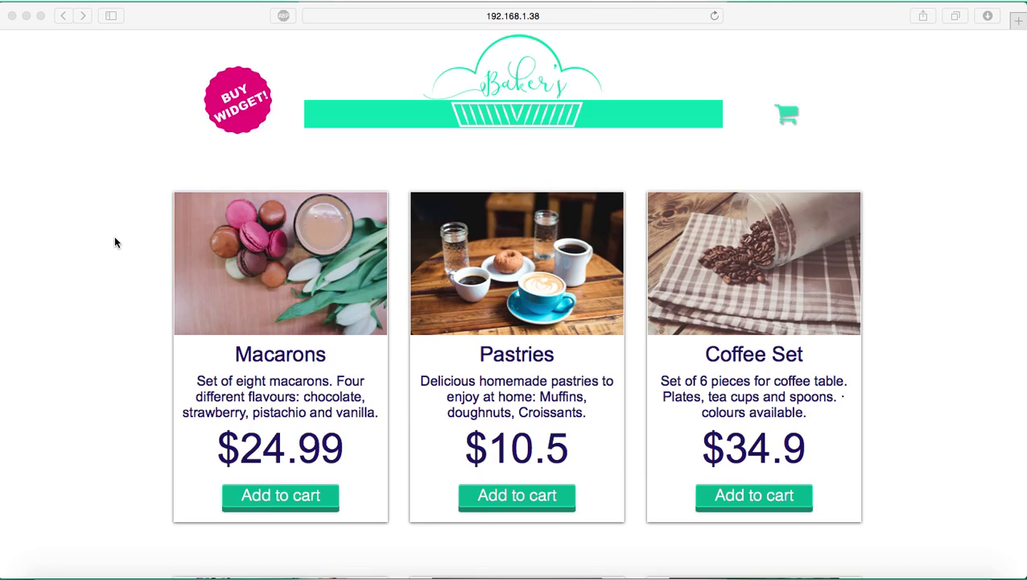
Step: Browse the live shop page in the browser, returning to the top of the page
scroll(114, 241, "down", 10)
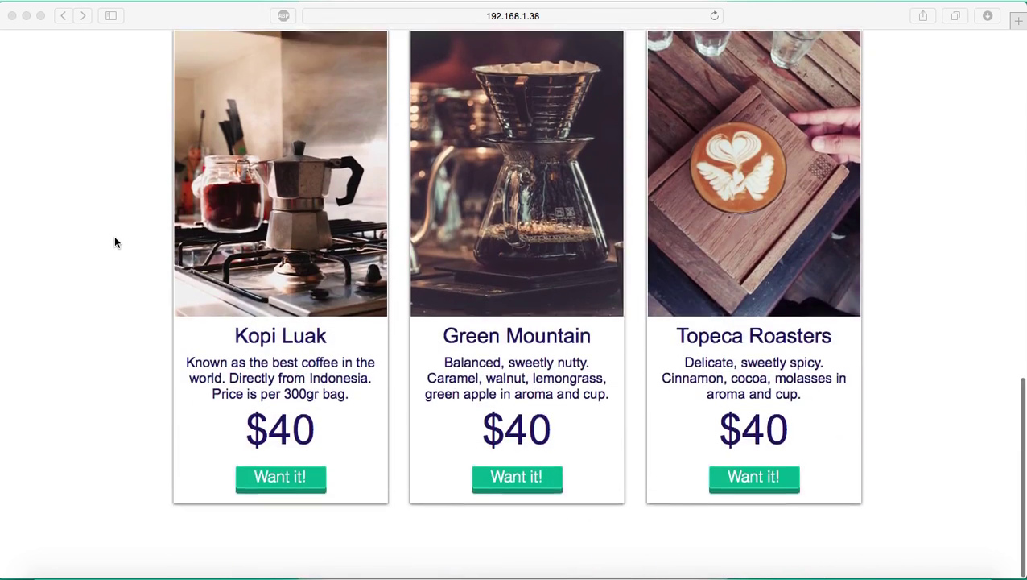
scroll(114, 242, "up", 10)
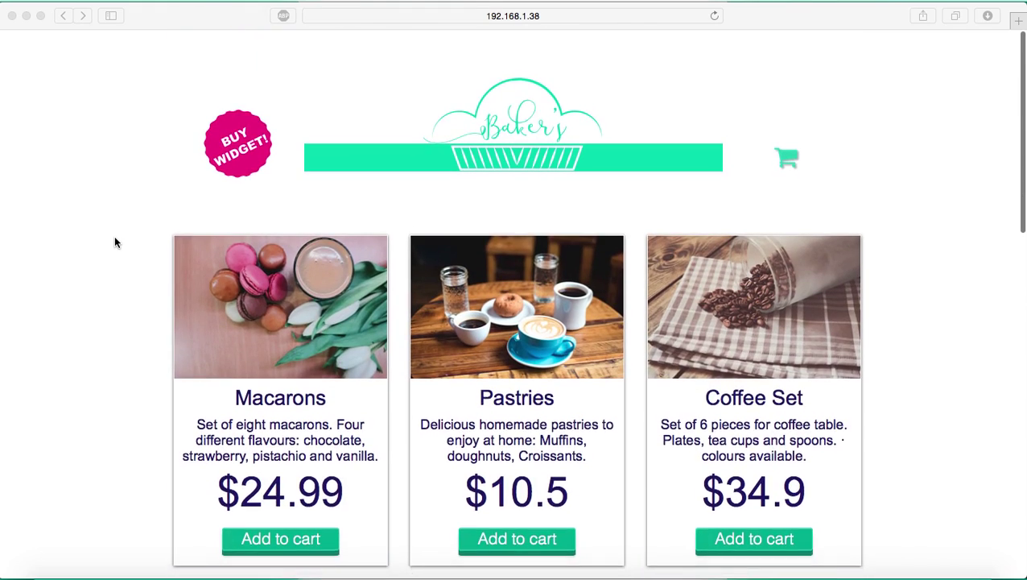
scroll(115, 242, "down", 2)
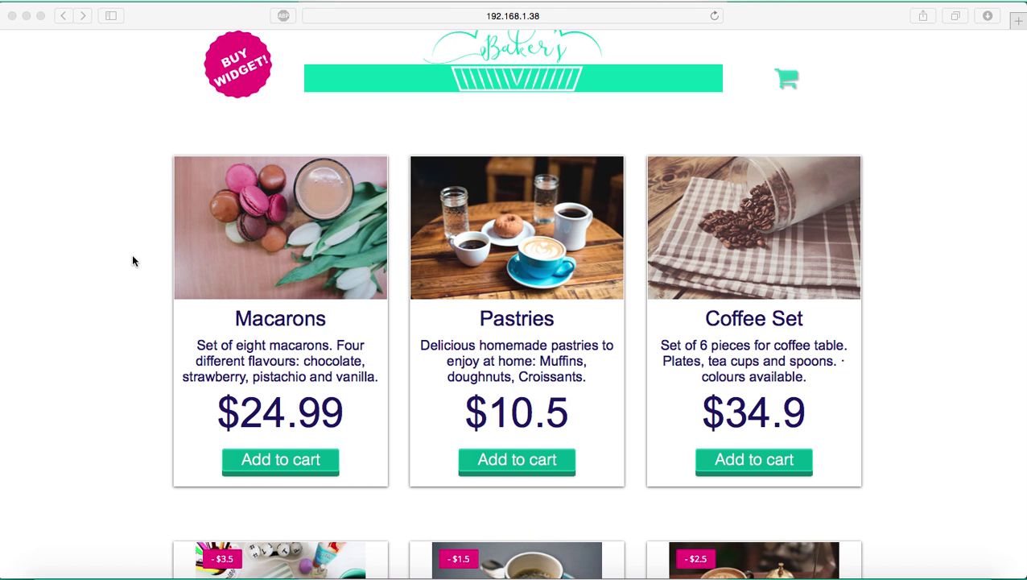
left_click(105, 258)
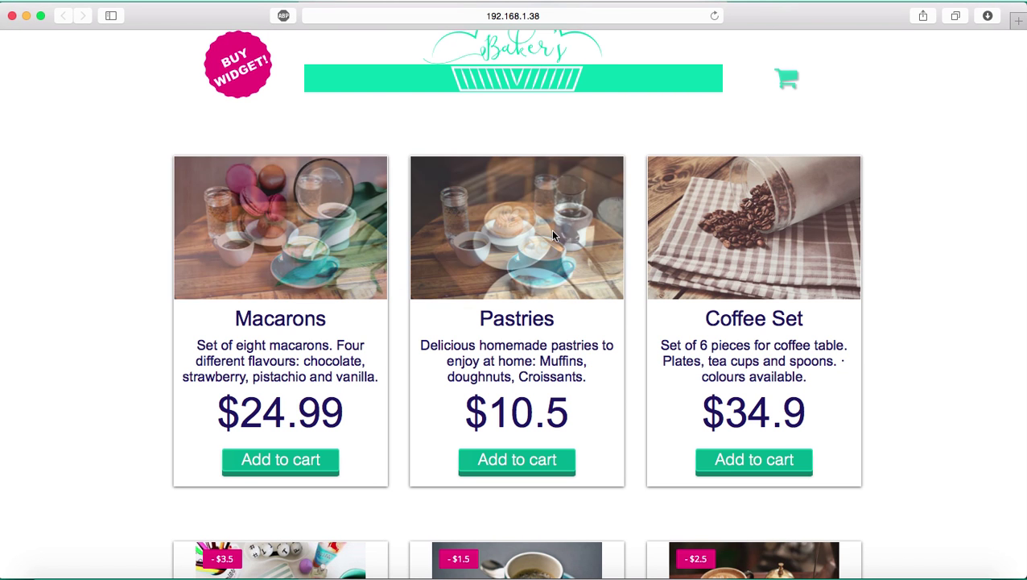
scroll(938, 206, "down", 4)
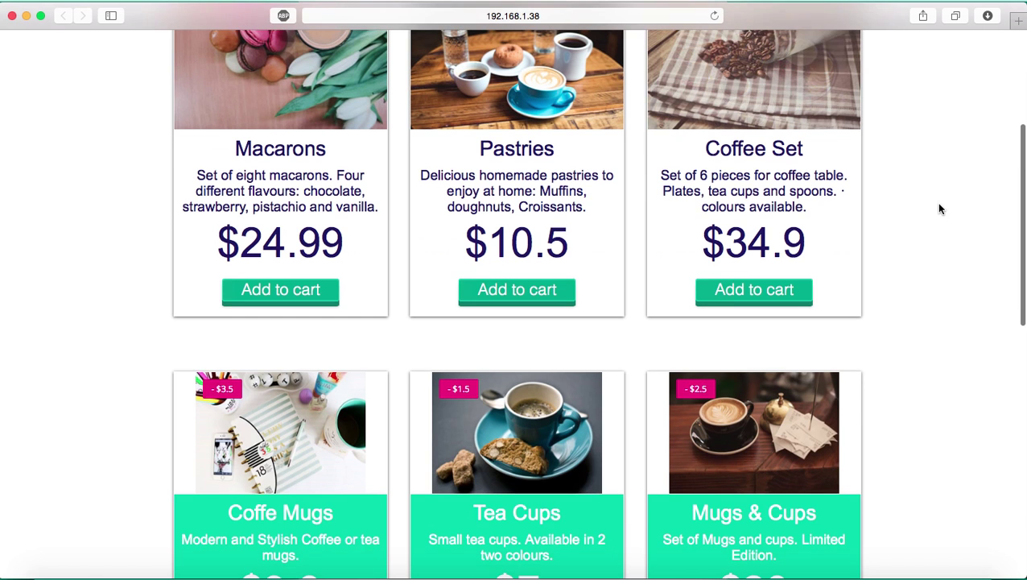
scroll(923, 118, "up", 2)
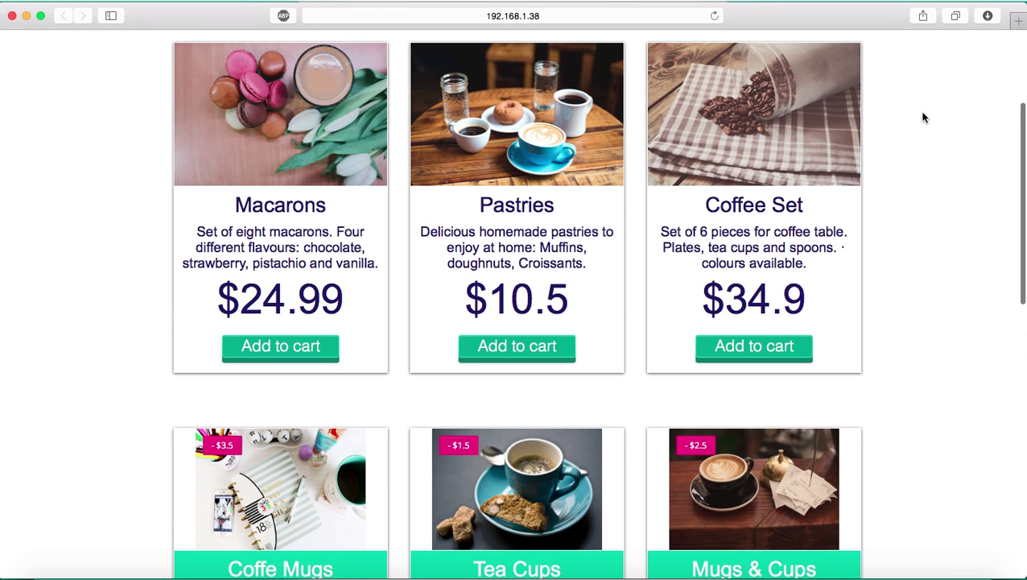
left_click(543, 355)
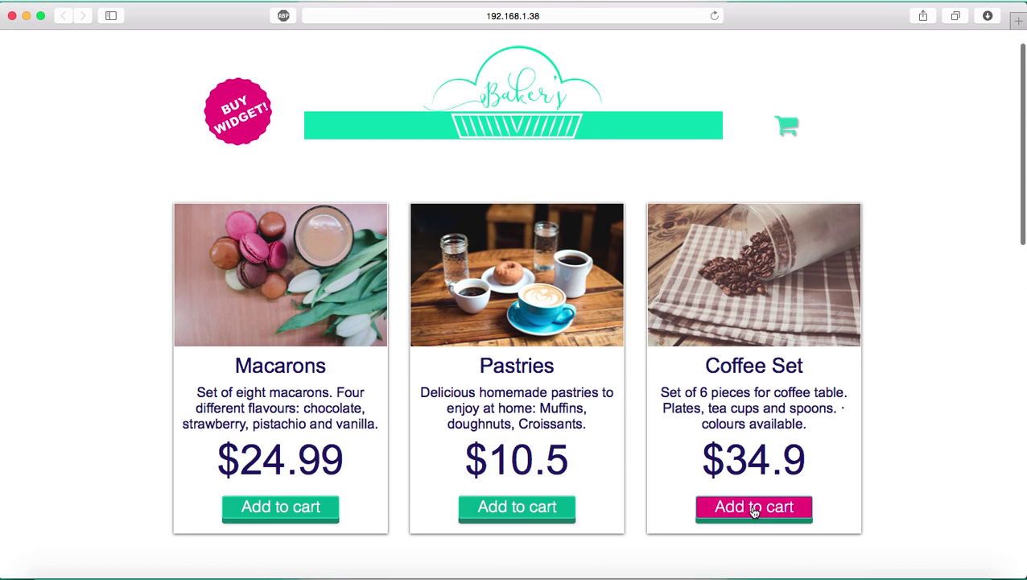
scroll(929, 387, "down", 5)
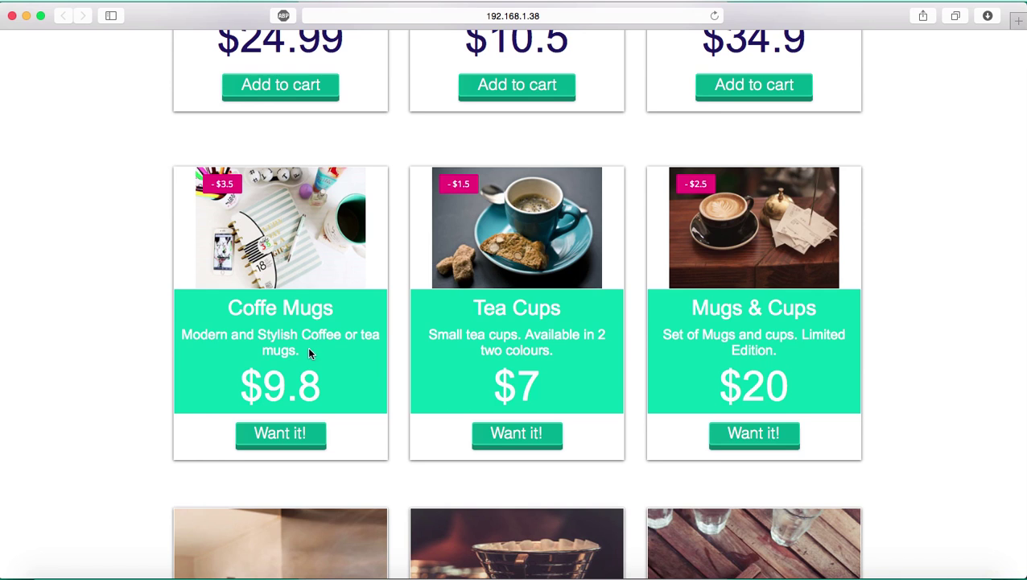
scroll(308, 346, "up", 3)
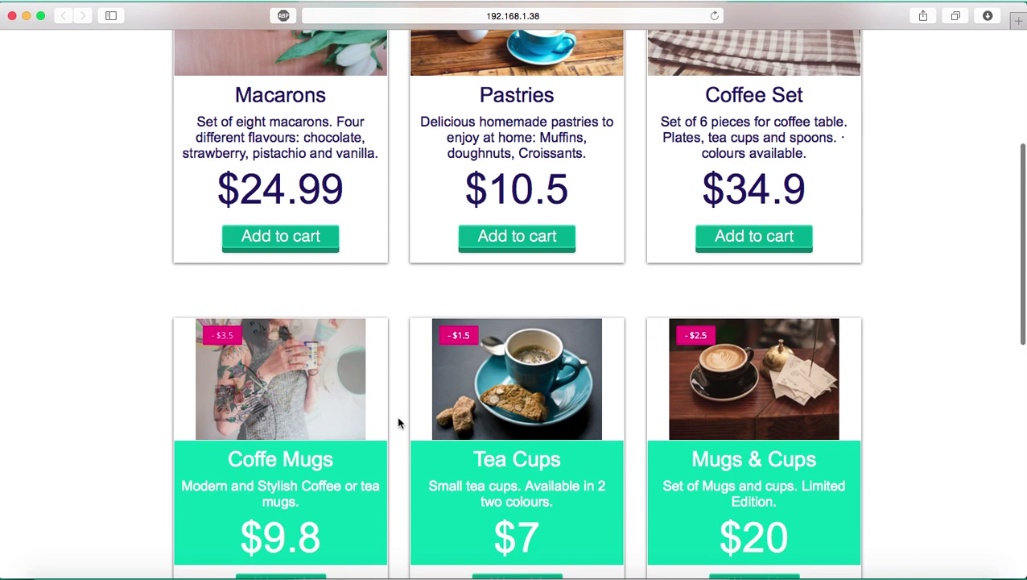
scroll(398, 418, "down", 2)
scroll(398, 418, "up", 3)
scroll(397, 422, "up", 2)
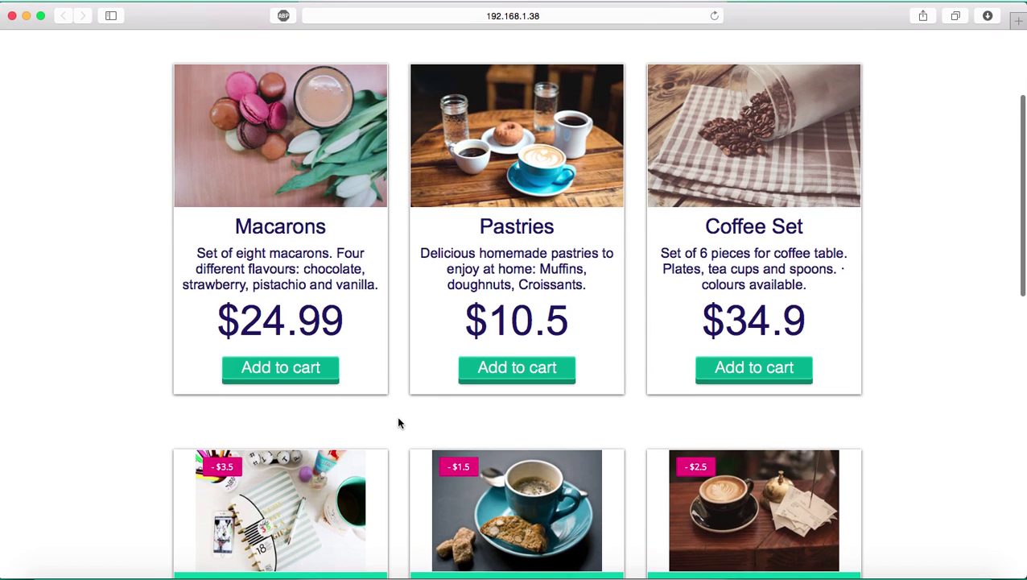
scroll(397, 422, "down", 1)
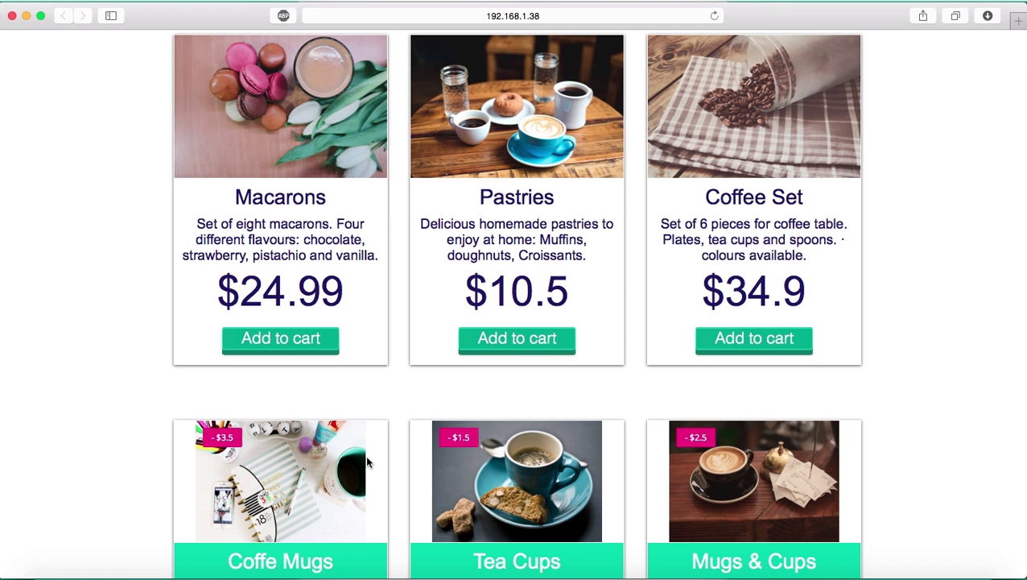
scroll(367, 462, "down", 5)
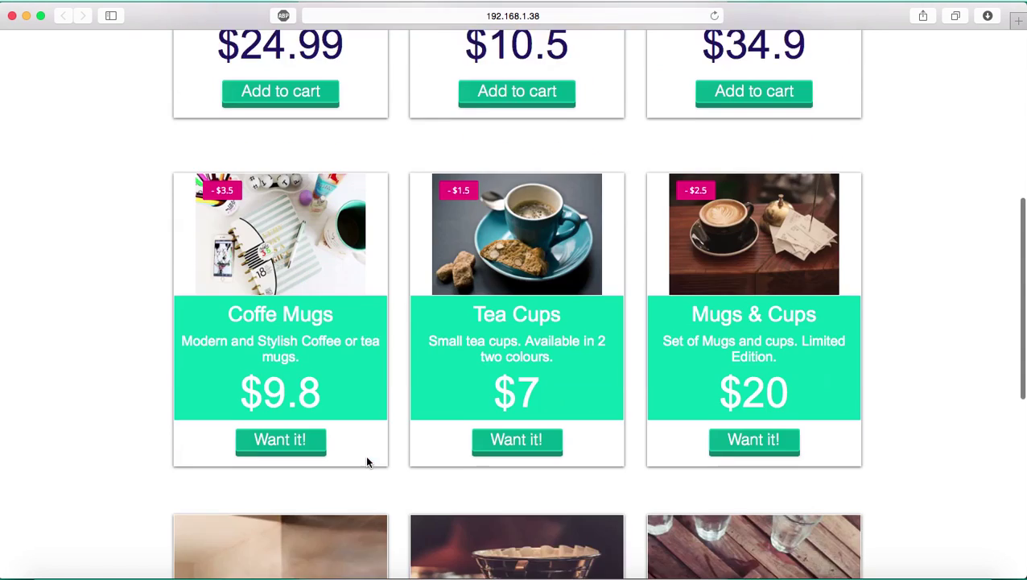
scroll(368, 460, "up", 2)
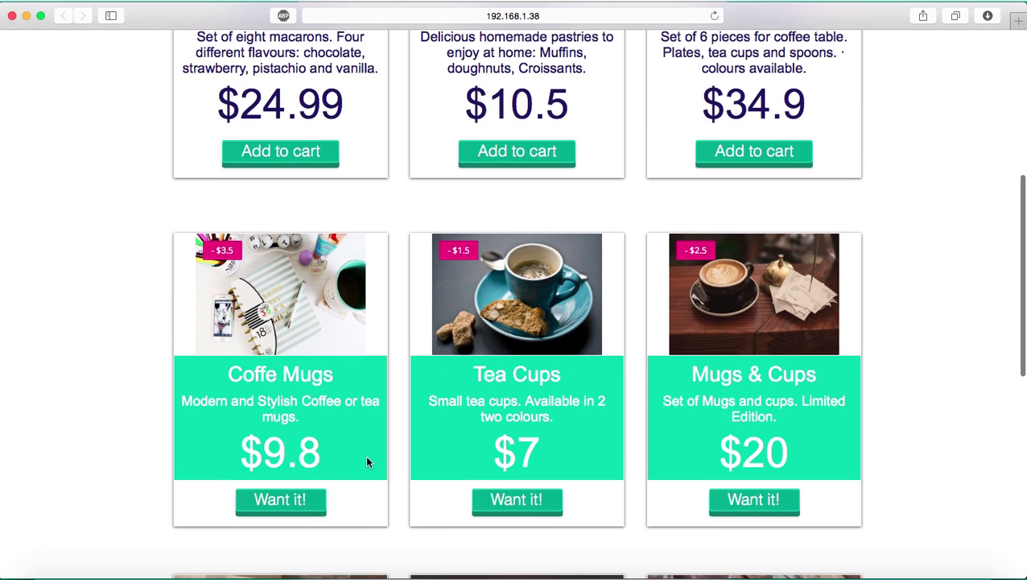
Step: Add the Macarons to the cart and scroll through the shop page
left_click(319, 163)
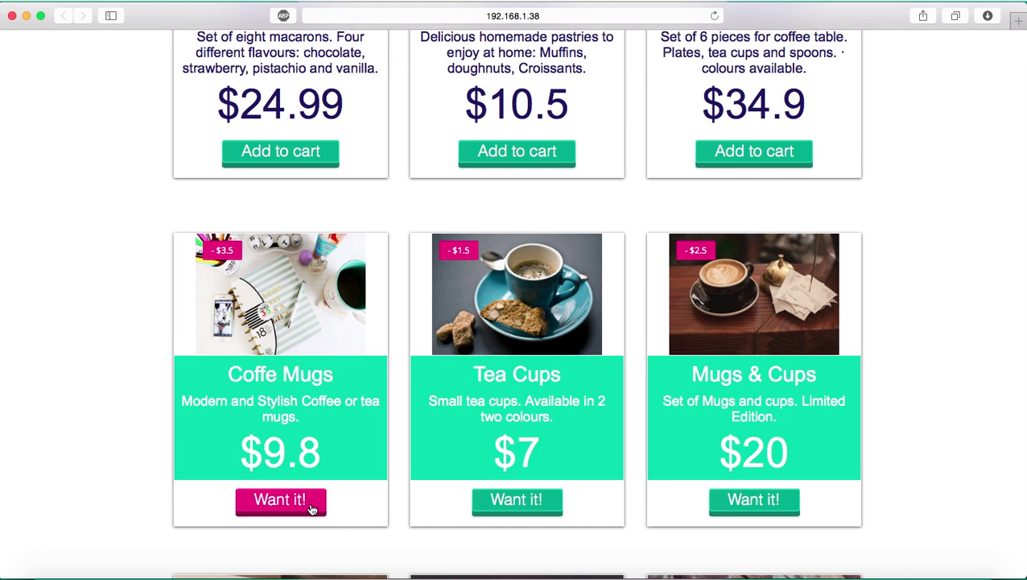
scroll(310, 505, "down", 1)
scroll(310, 505, "up", 2)
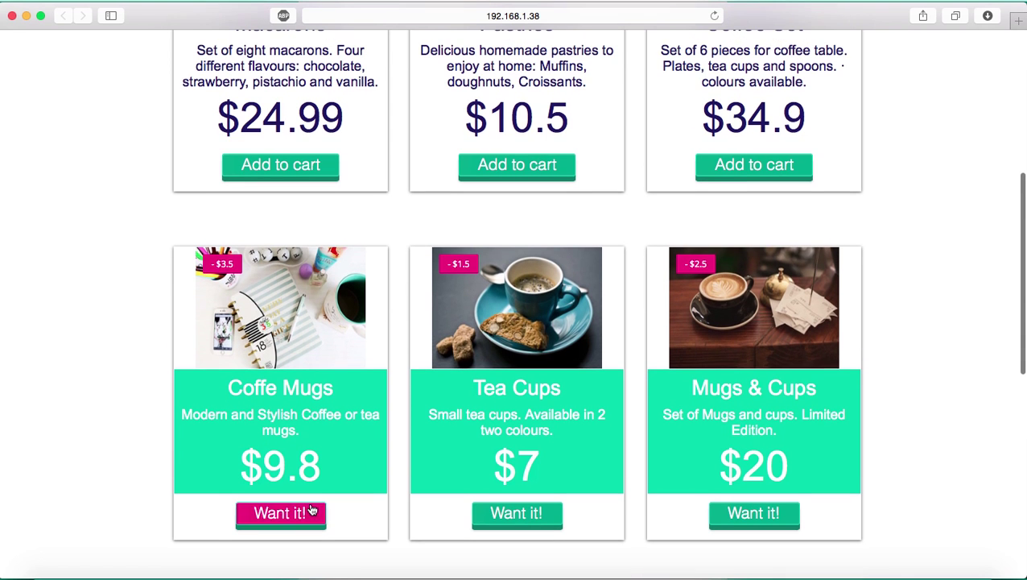
scroll(67, 290, "down", 10)
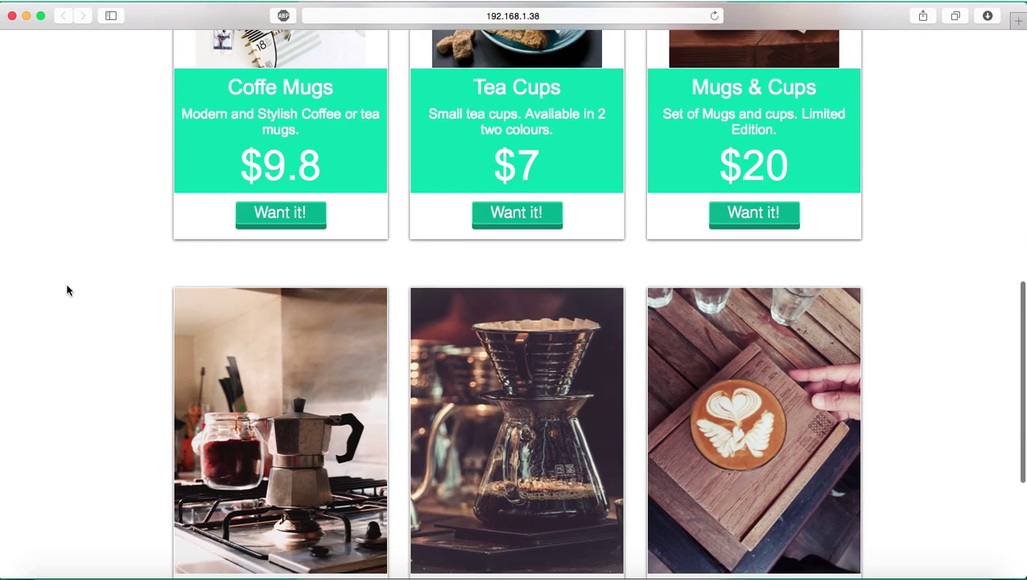
scroll(68, 290, "up", 3)
scroll(68, 290, "down", 3)
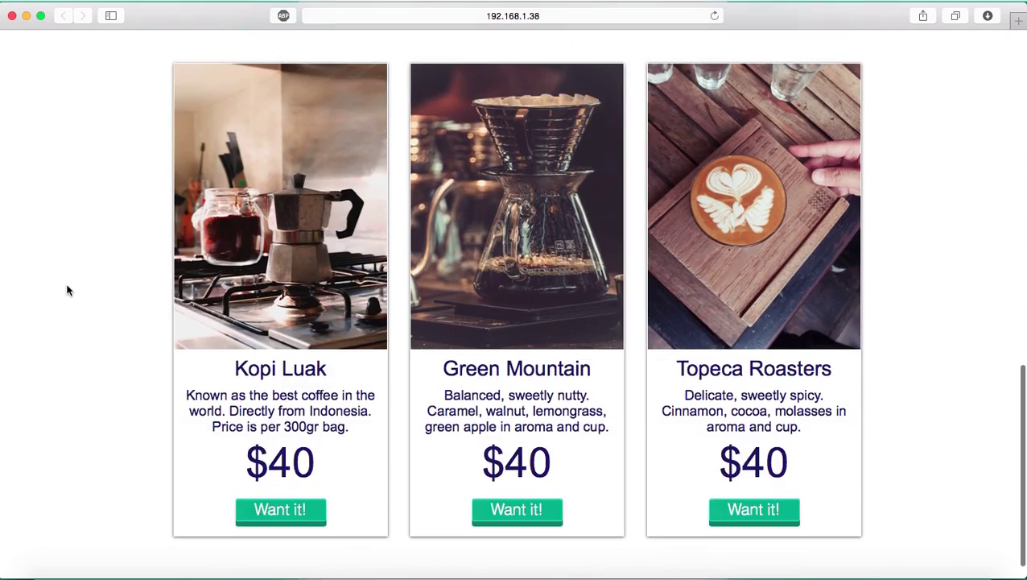
scroll(68, 290, "up", 5)
scroll(67, 290, "up", 15)
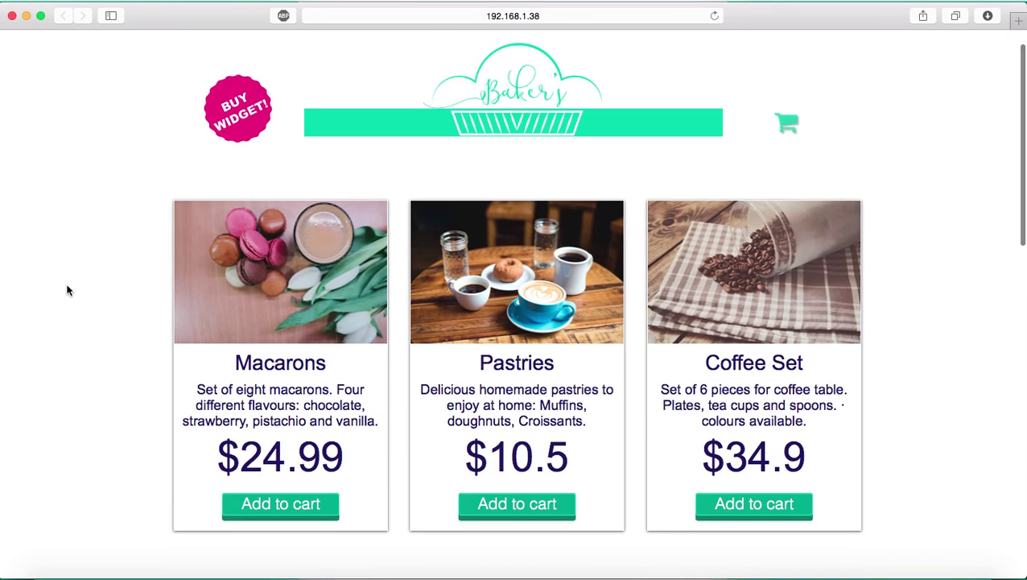
scroll(108, 257, "down", 20)
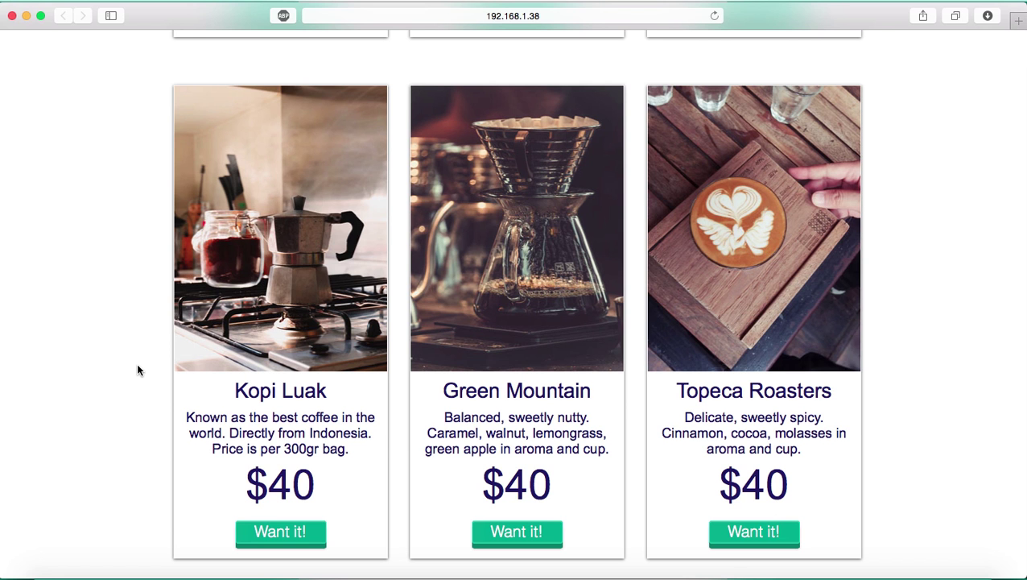
scroll(137, 370, "down", 1)
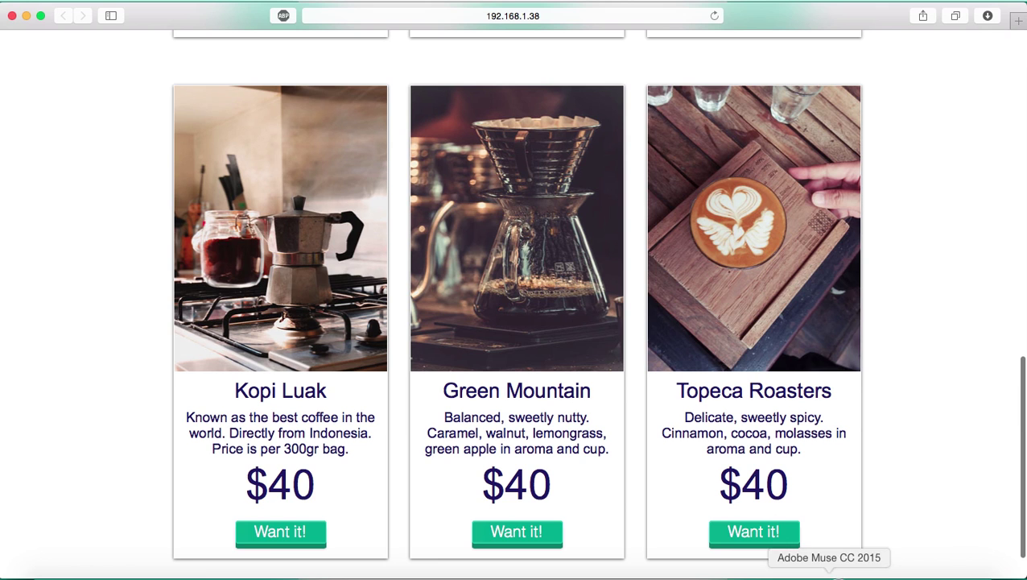
Step: In Muse, open the other Home page with the product template and place the cart widget at the lower right
left_click(830, 575)
scroll(410, 266, "down", 8)
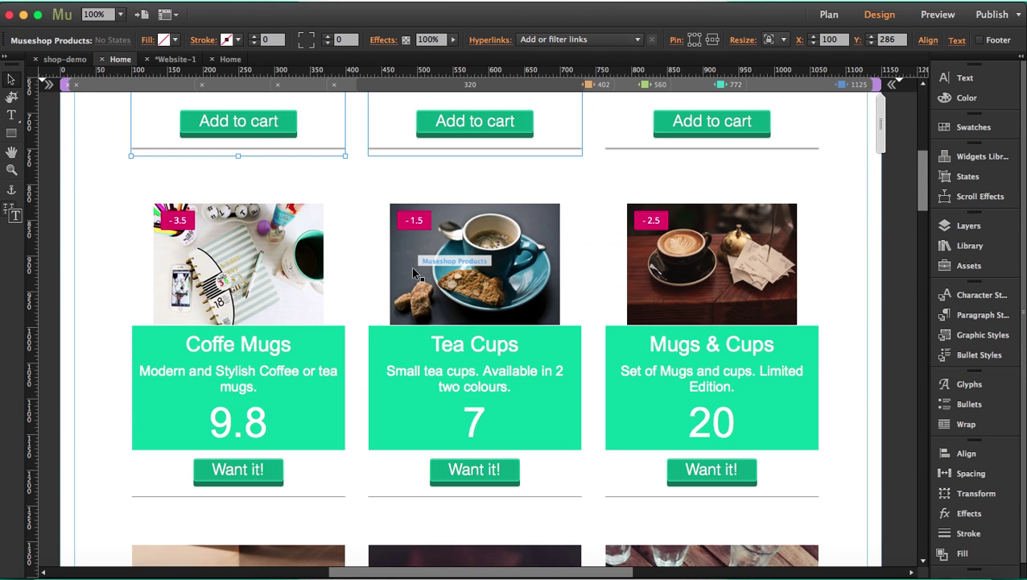
left_click(230, 58)
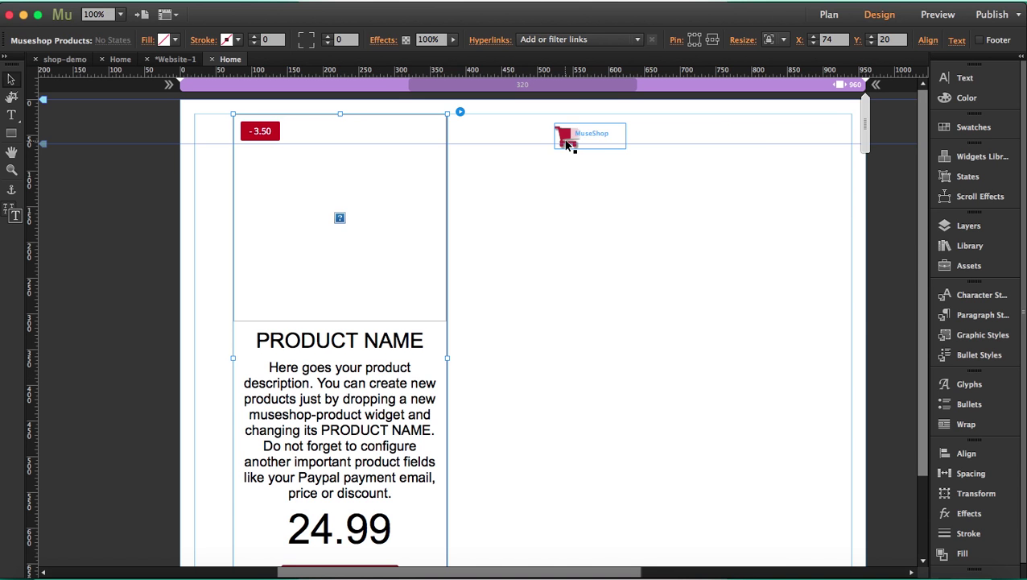
left_click(568, 144)
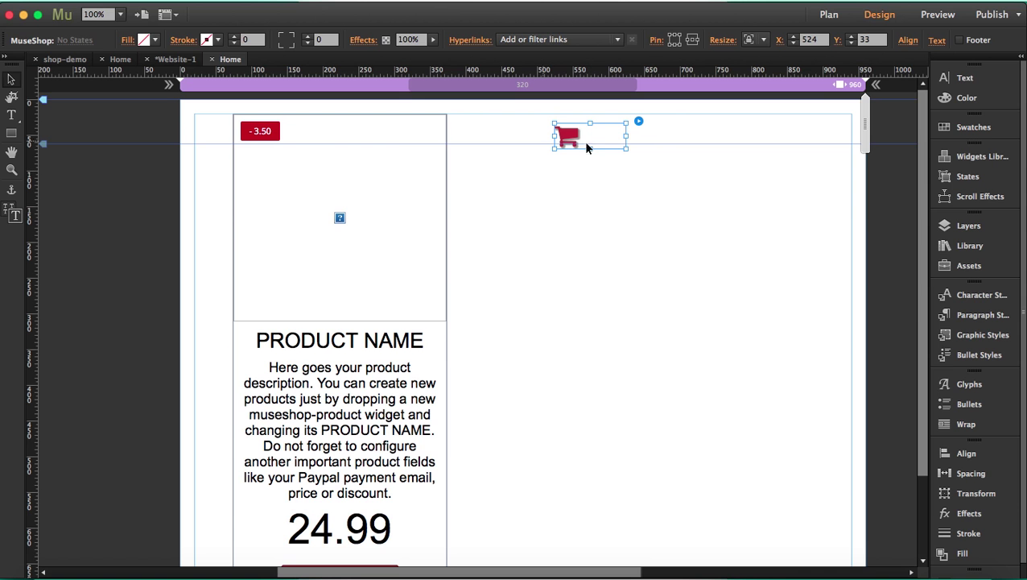
left_click(319, 160)
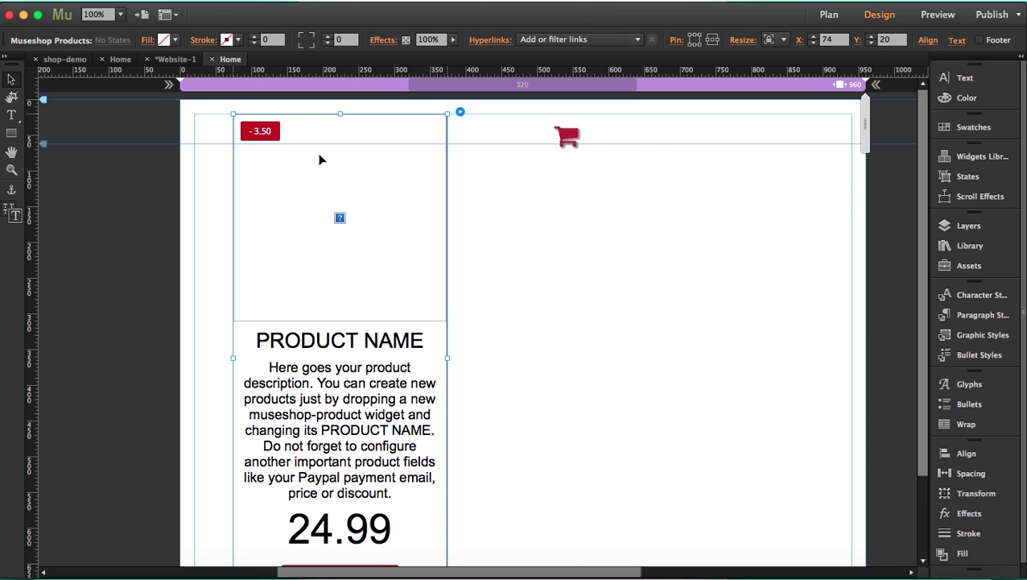
left_click(795, 389)
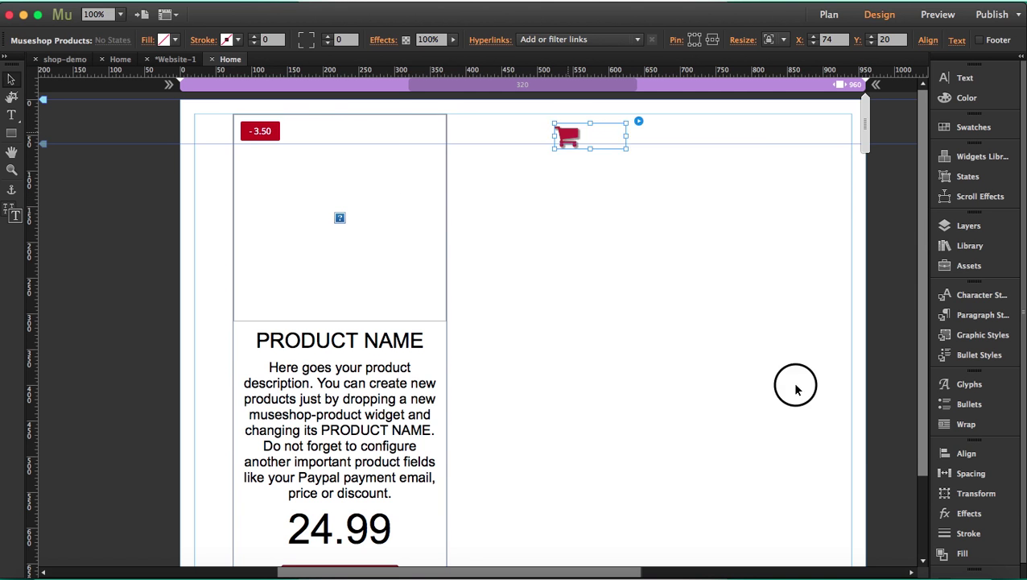
left_click(806, 465)
left_click(414, 167)
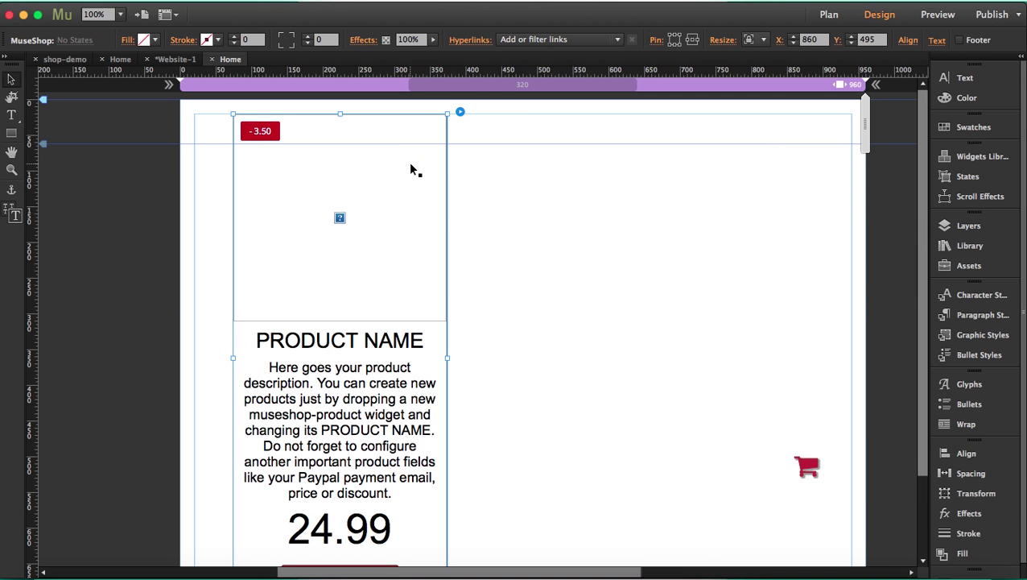
Step: Open the product widget's options and show Product Style, with image width 100% and height 290 px
left_click(459, 113)
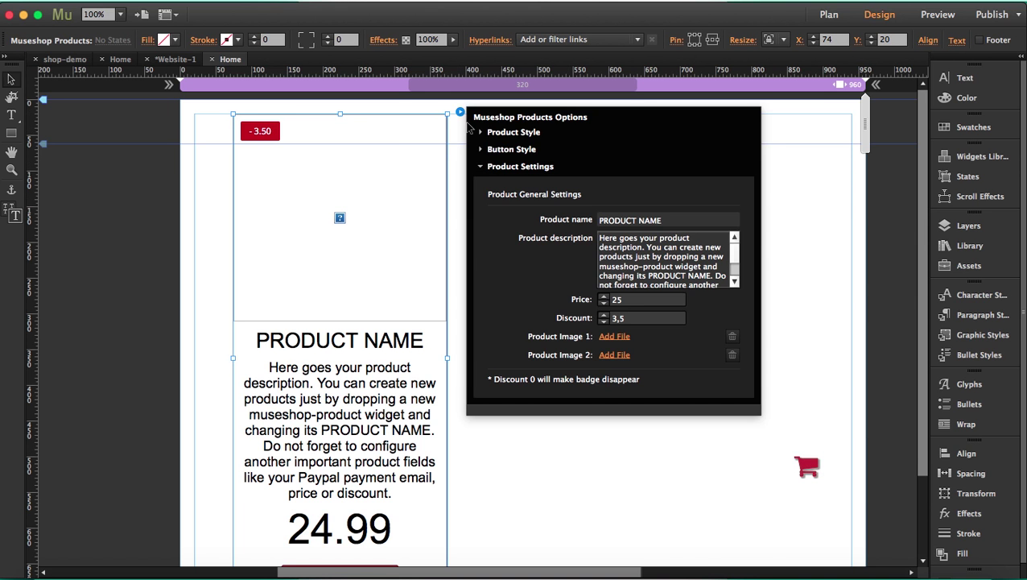
left_click(481, 167)
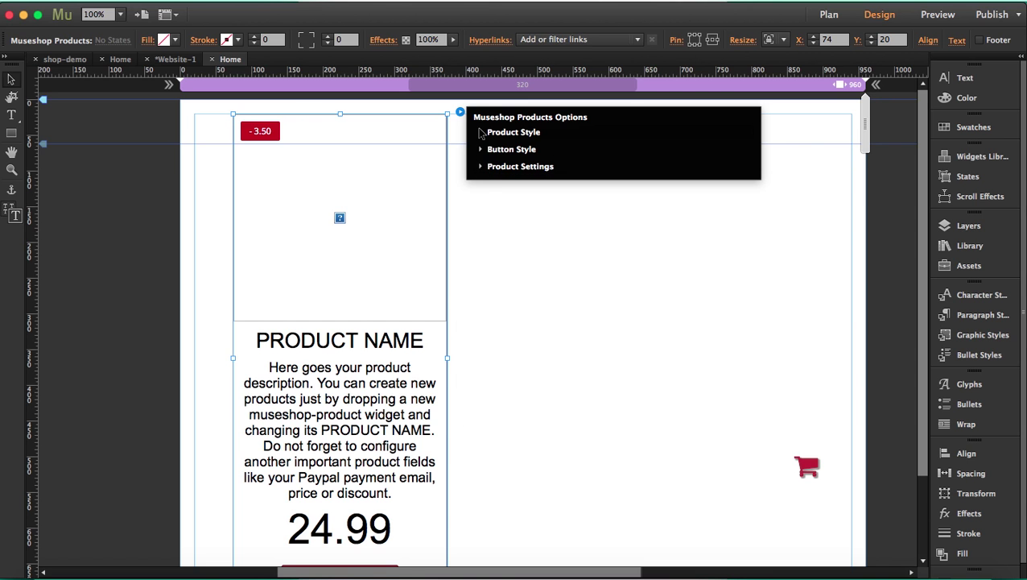
left_click(481, 134)
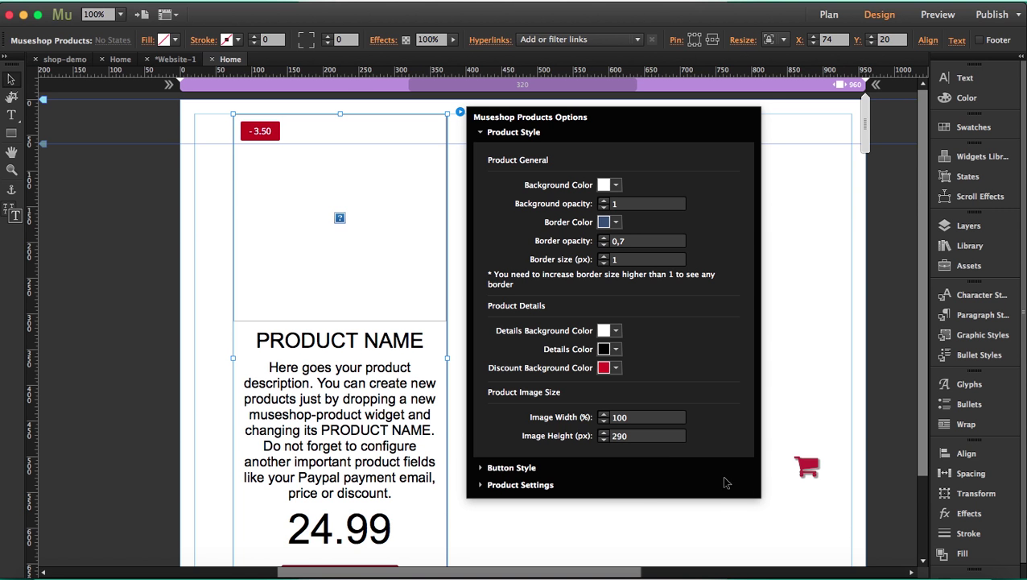
Step: In Safari, review the Coffe Mugs $9.8, Tea Cups $7 and Mugs & Cups $20 cards
left_click(137, 572)
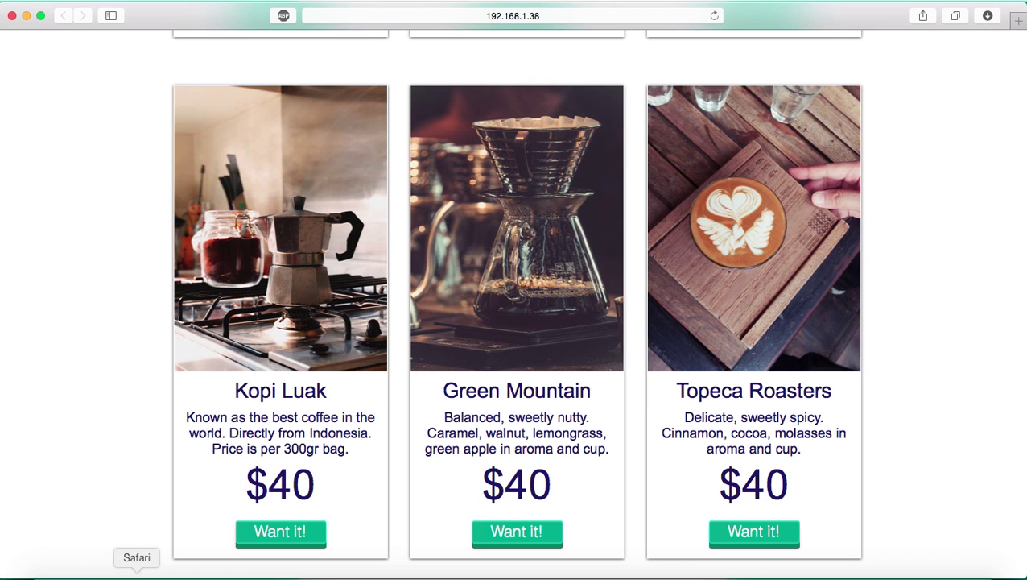
scroll(157, 271, "up", 10)
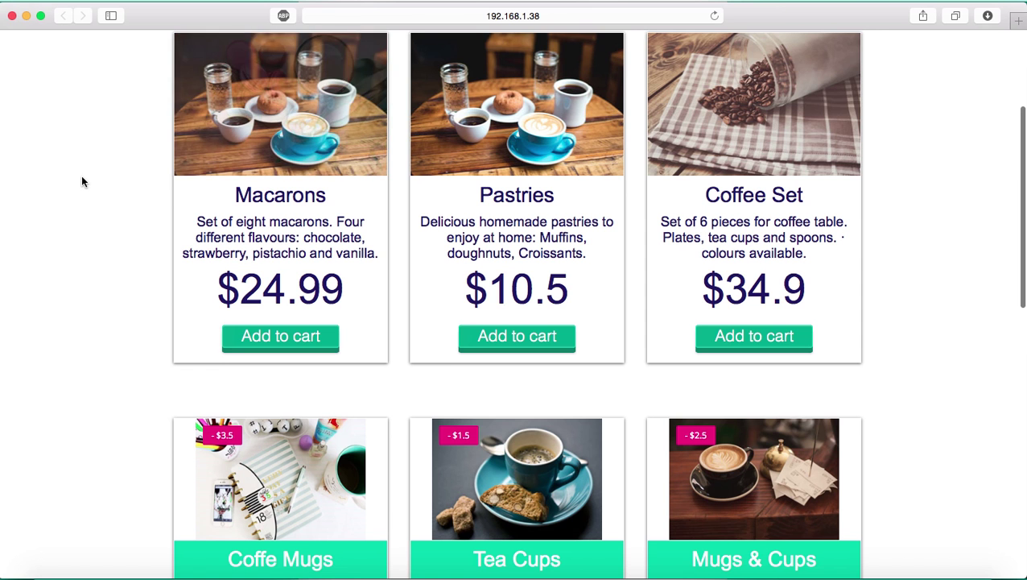
scroll(82, 182, "down", 3)
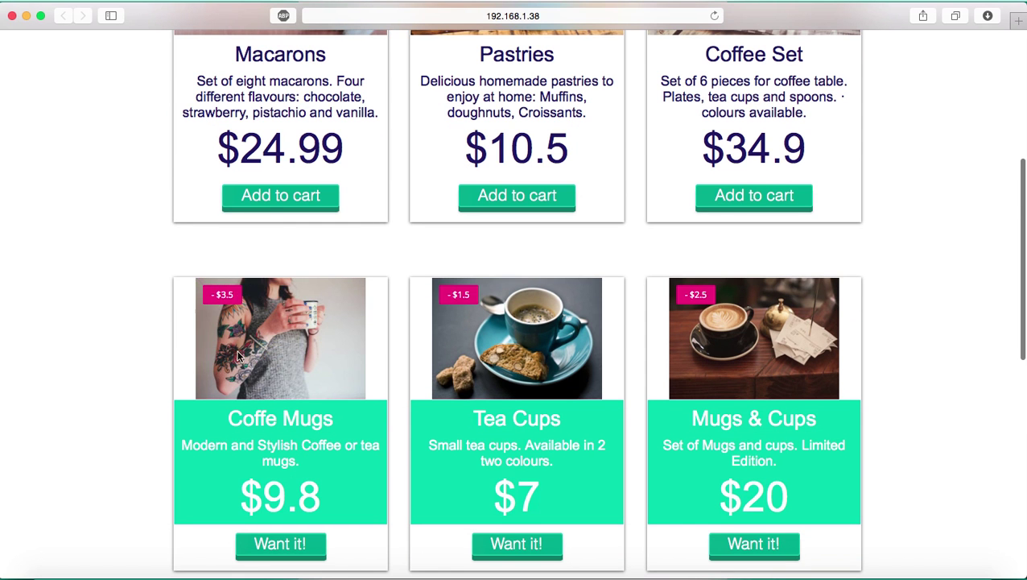
scroll(158, 319, "up", 4)
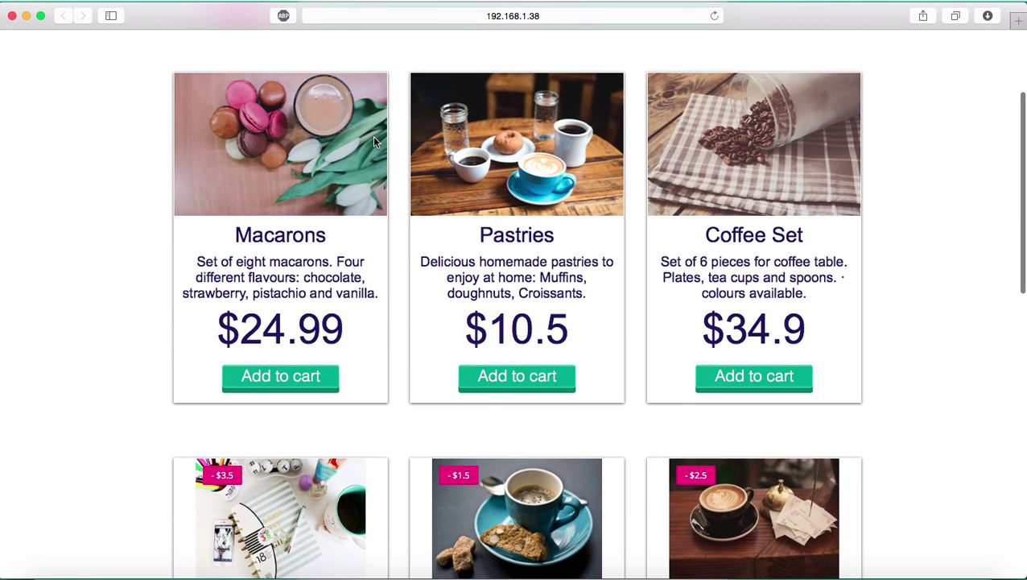
scroll(101, 219, "down", 1)
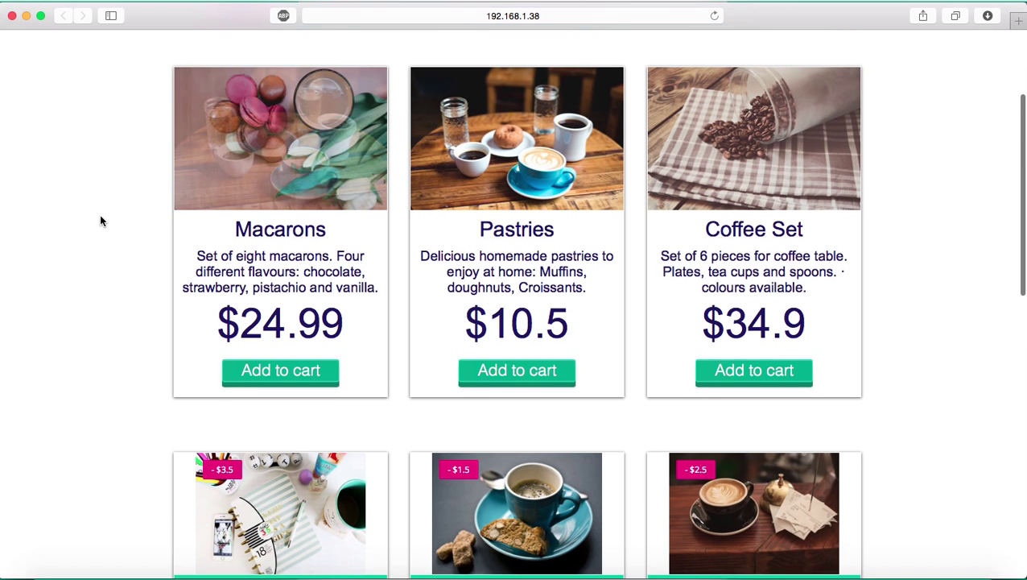
scroll(101, 220, "down", 4)
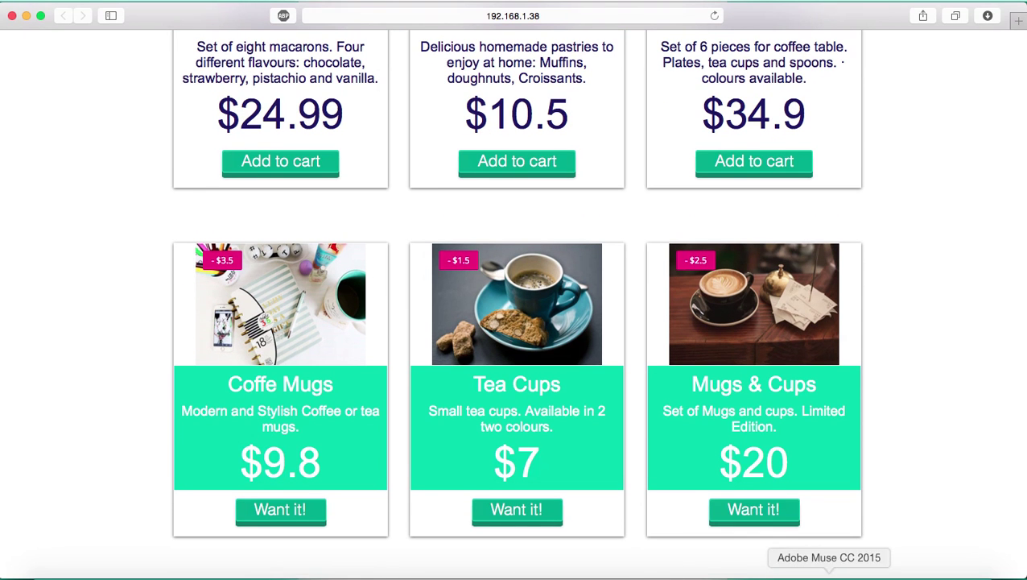
Step: Change the product widget's Product Style image height from 290 px to 300 px
left_click(825, 574)
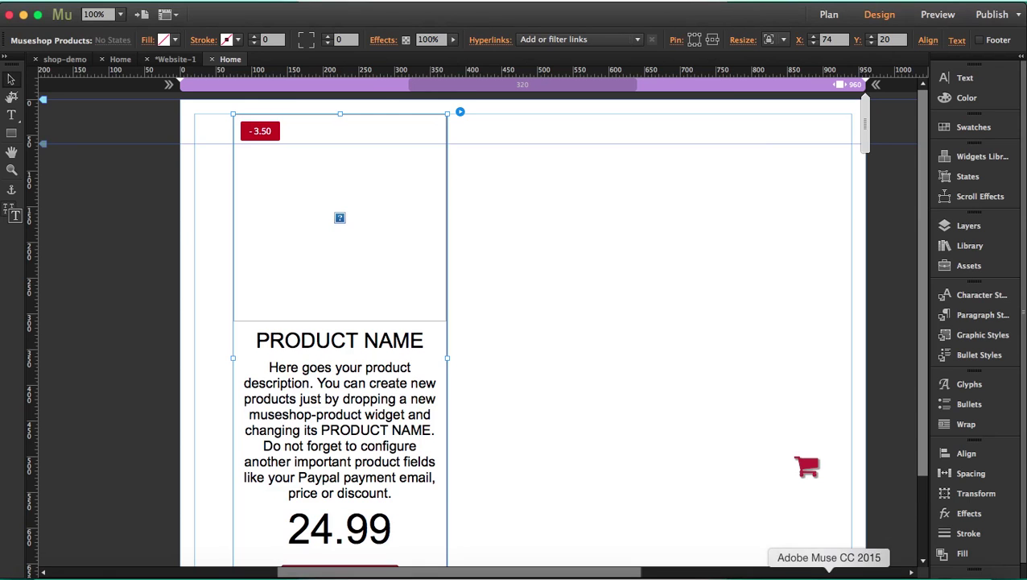
left_click(460, 111)
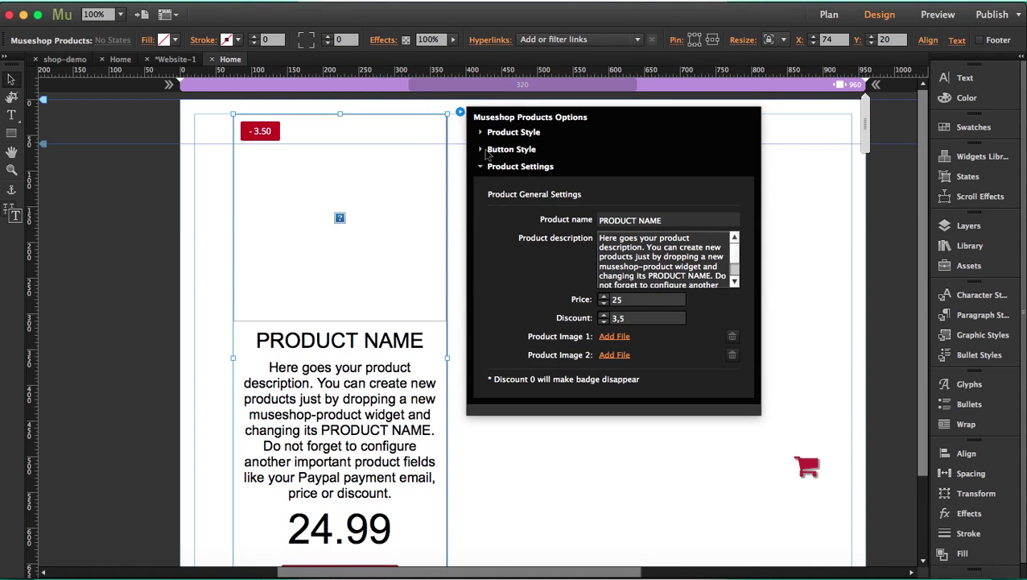
left_click(483, 133)
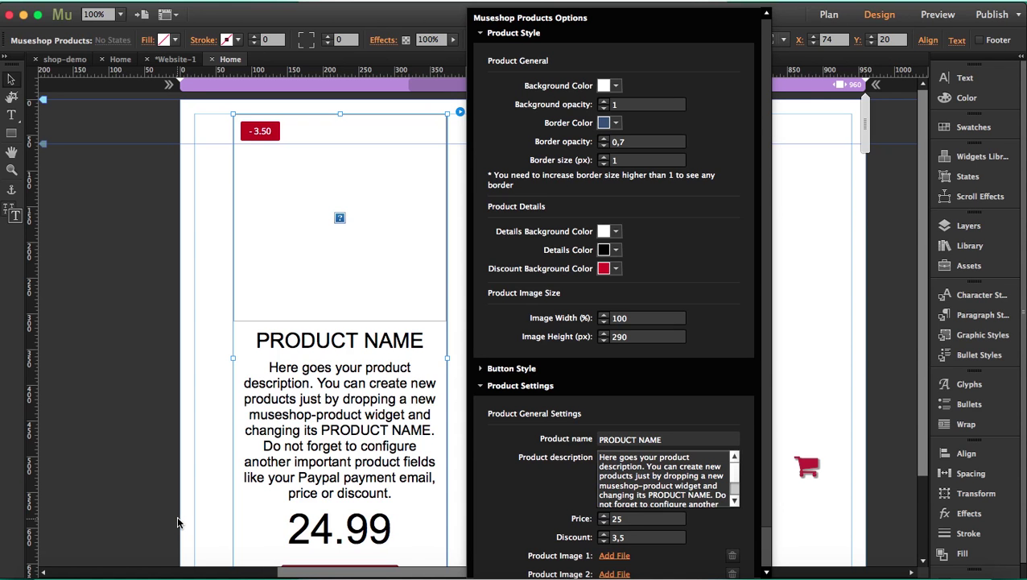
left_click(636, 336)
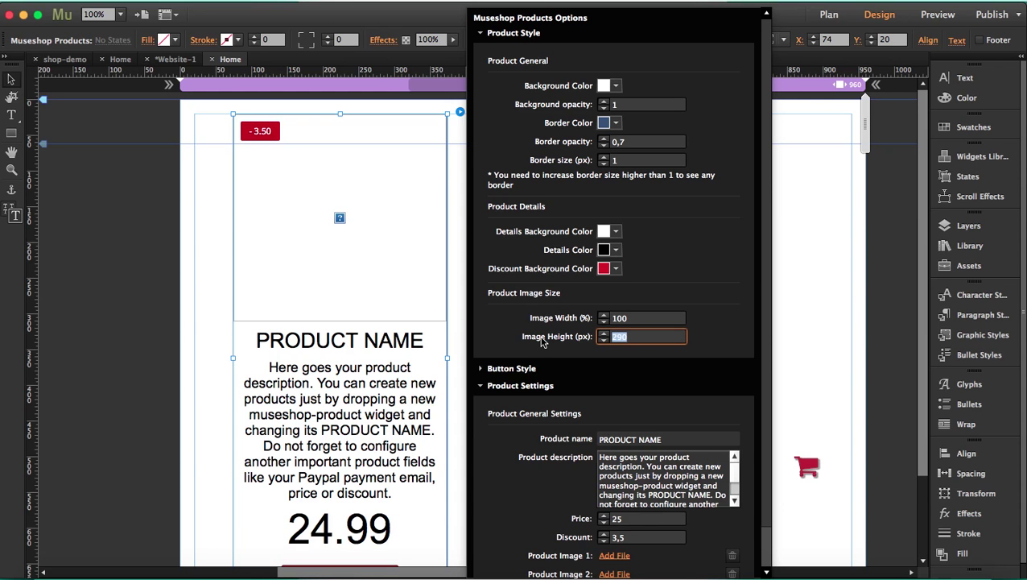
type("300")
left_click(482, 35)
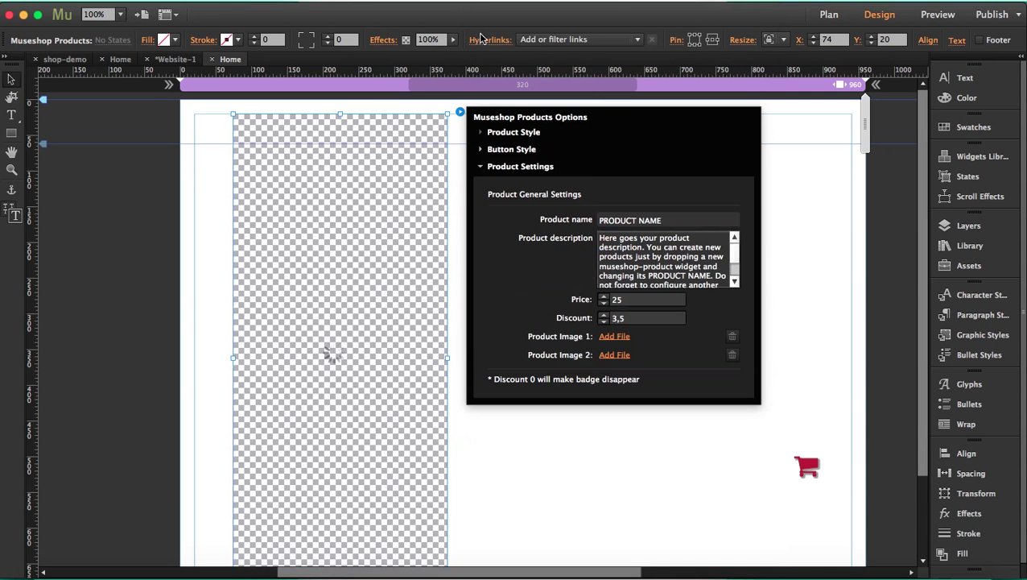
Step: Expand Button Style, then close the options to look at the cart button on the page
left_click(482, 149)
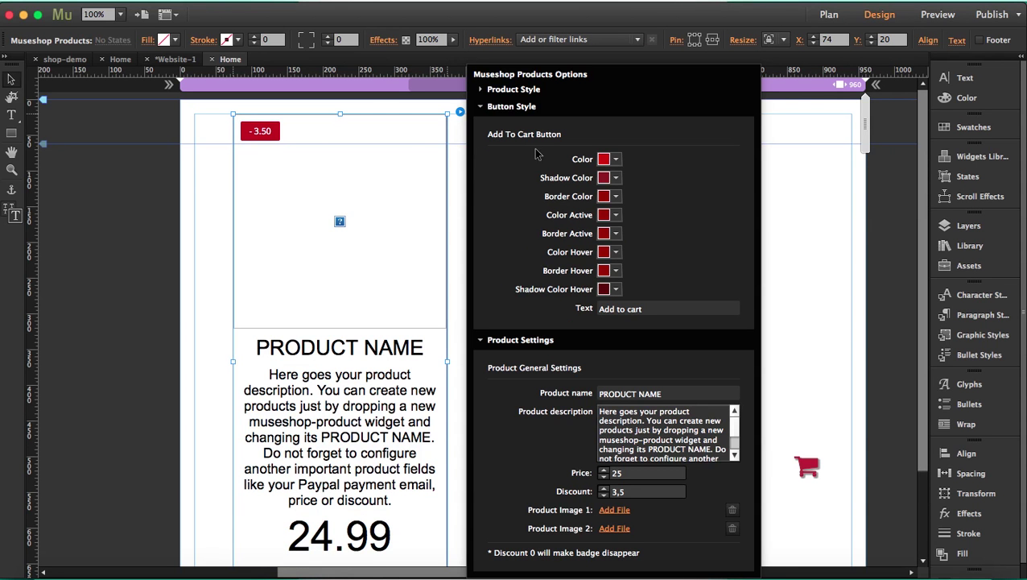
left_click(435, 278)
scroll(596, 176, "down", 3)
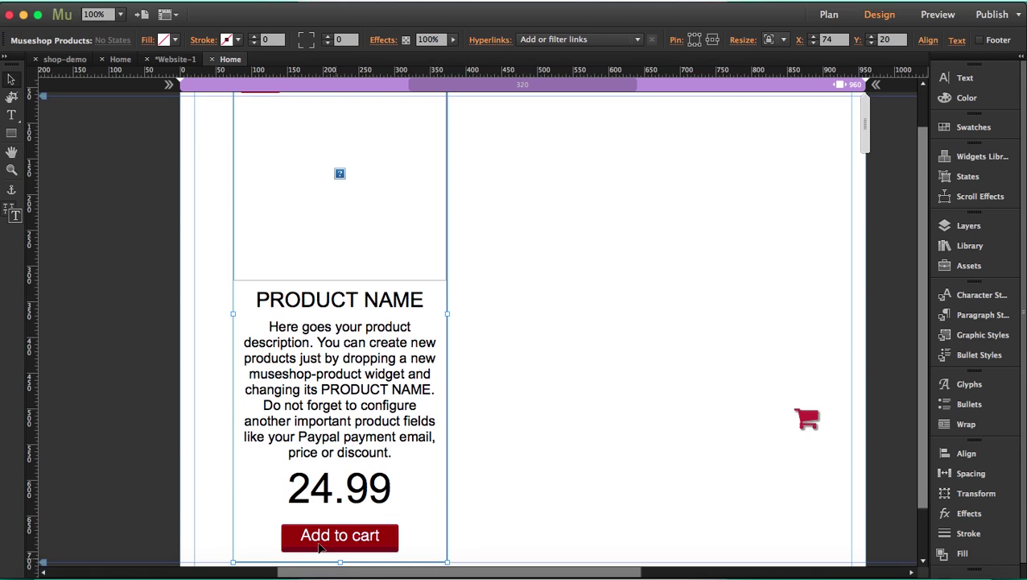
scroll(264, 202, "up", 1)
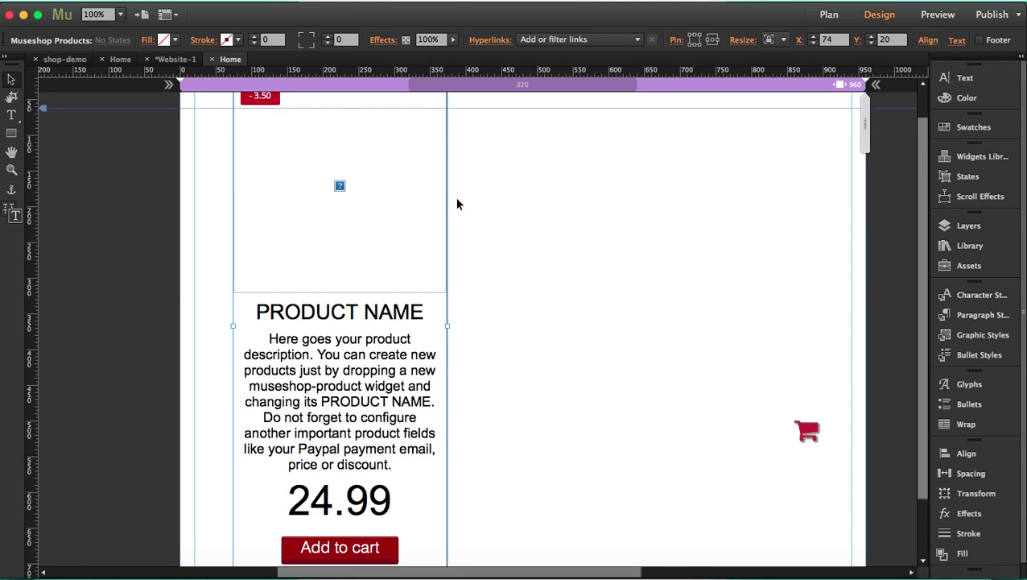
scroll(455, 200, "up", 3)
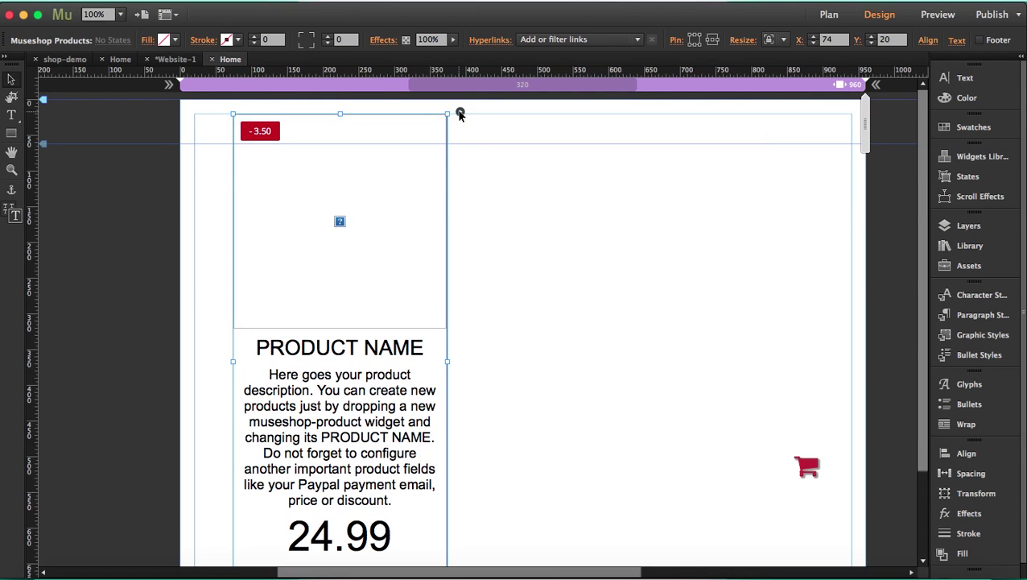
Step: Replace the cart button label 'Add to cart' with 'Want it!'
left_click(459, 113)
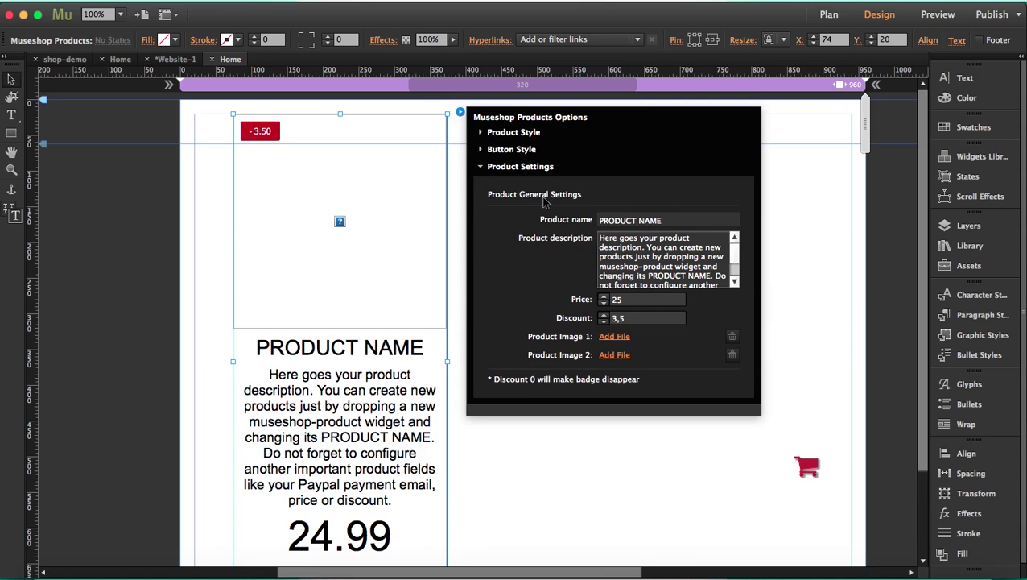
left_click(481, 150)
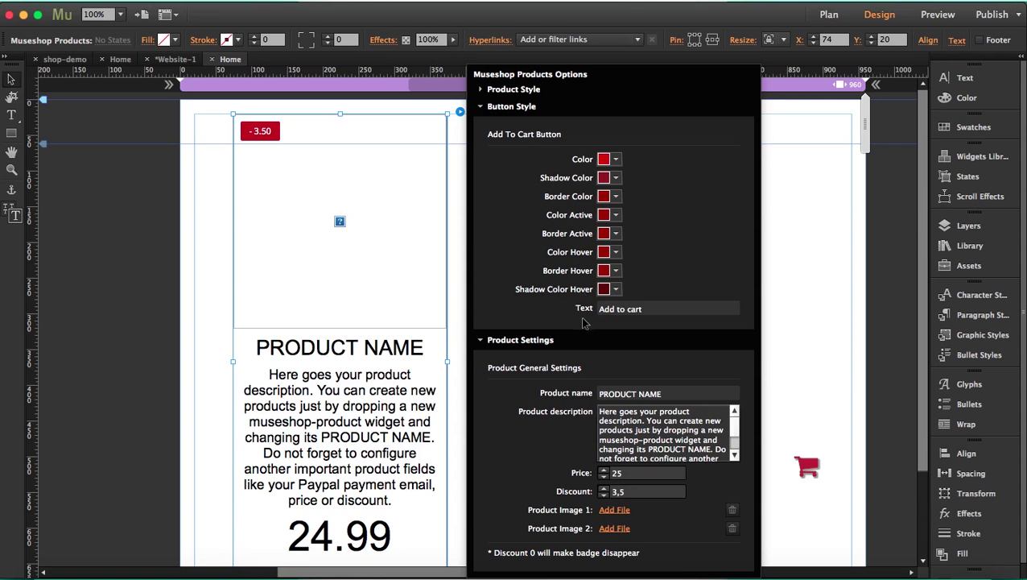
left_click(652, 308)
left_click_drag(652, 308, 581, 308)
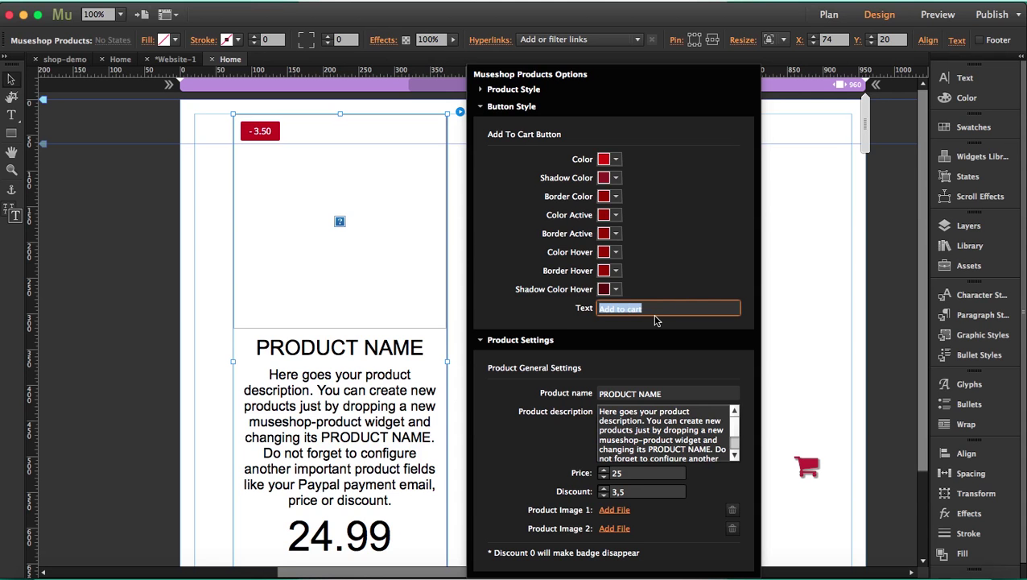
type("Want it!")
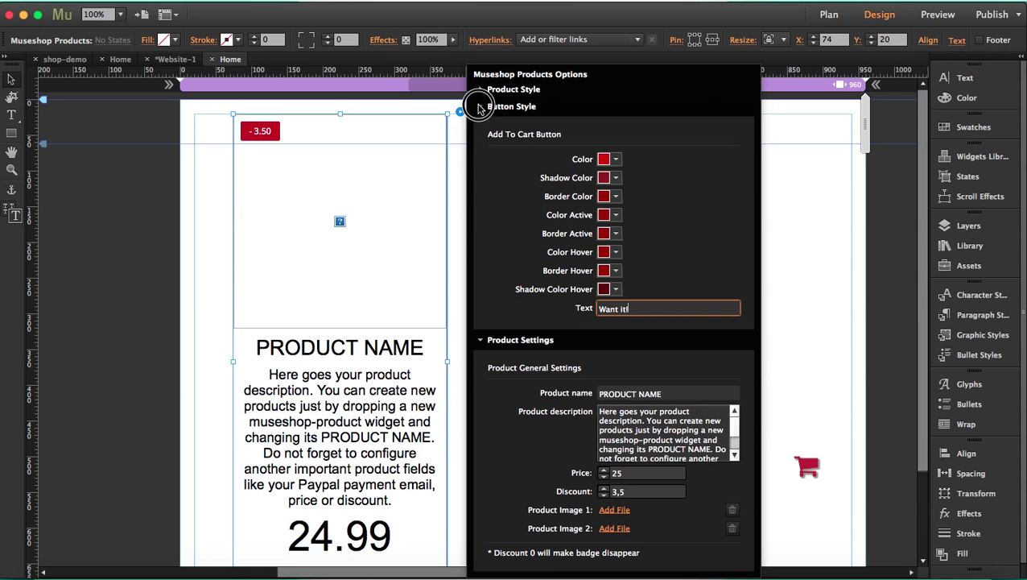
left_click(481, 108)
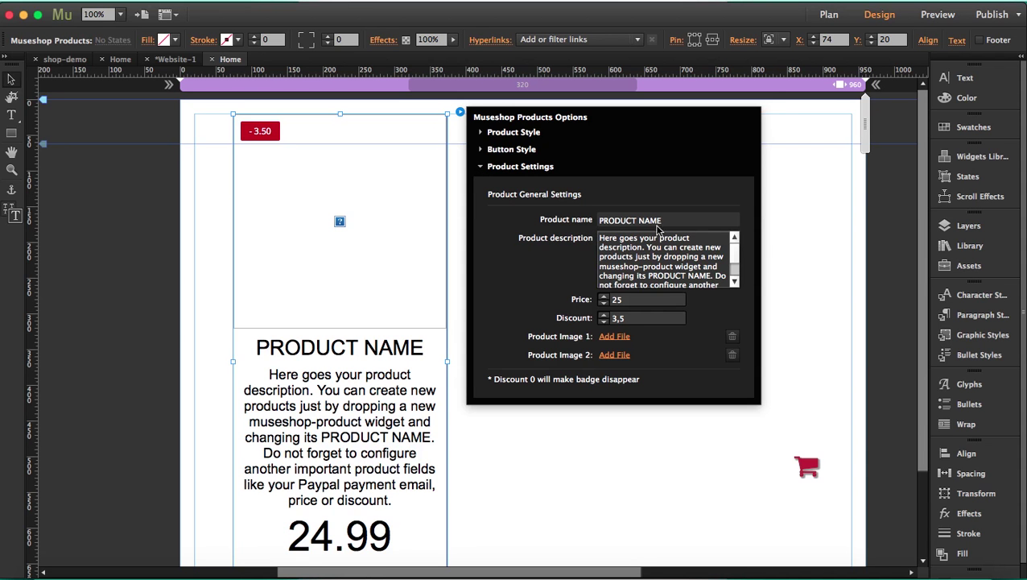
Step: Rename PRODUCT NAME to 'Chocolate Muffin' and select the placeholder description text
left_click_drag(675, 219, 451, 213)
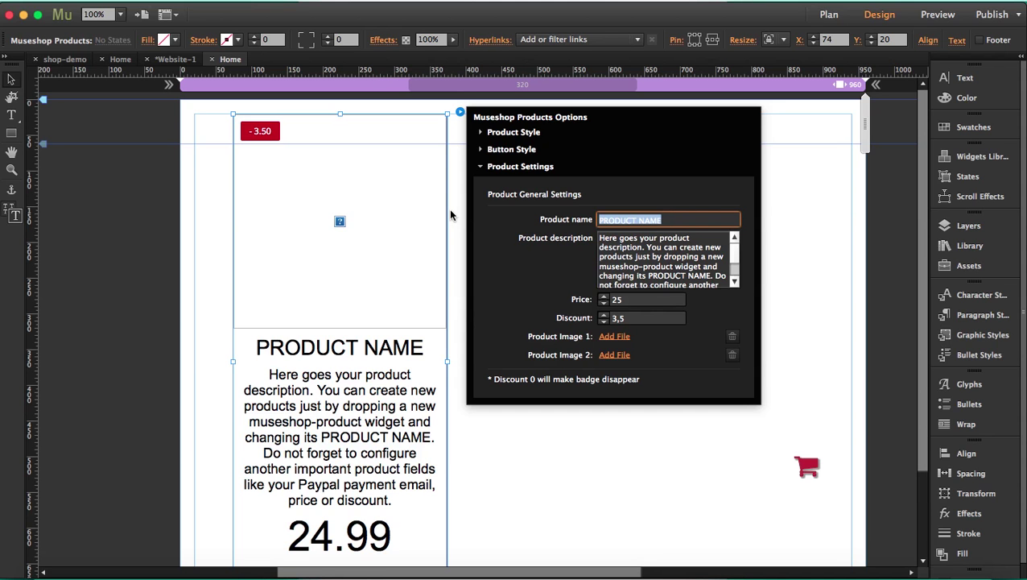
type("shi")
key("BackSpace")
key("BackSpace")
key("BackSpace")
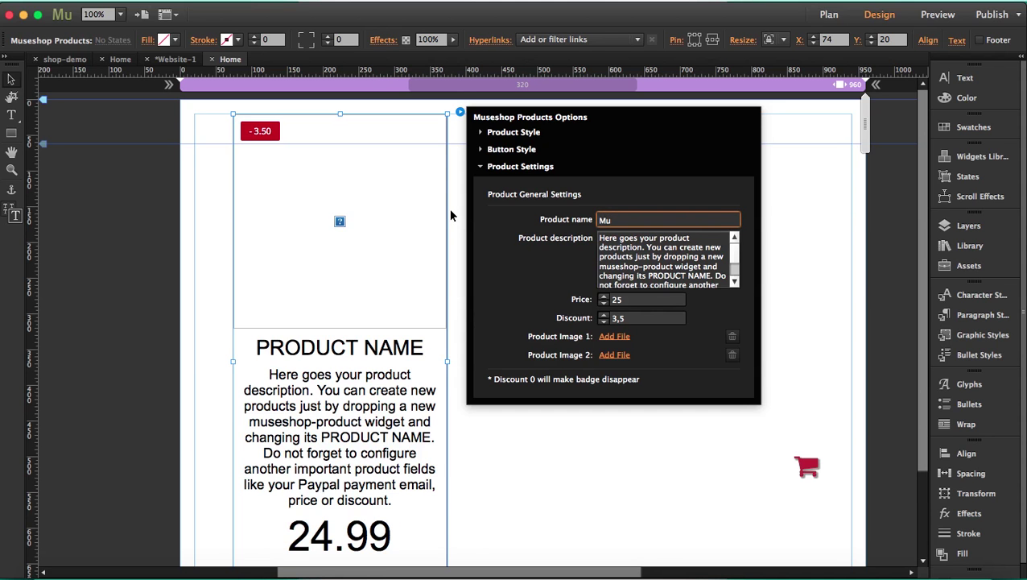
type("Chocolate Muffin")
left_click_drag(734, 248, 734, 270)
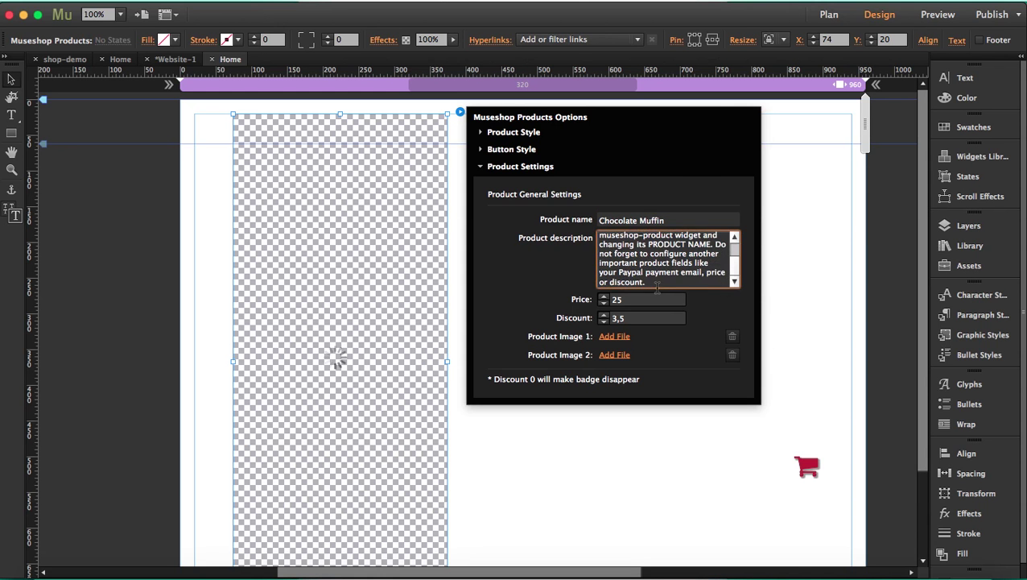
left_click_drag(657, 288, 682, 342)
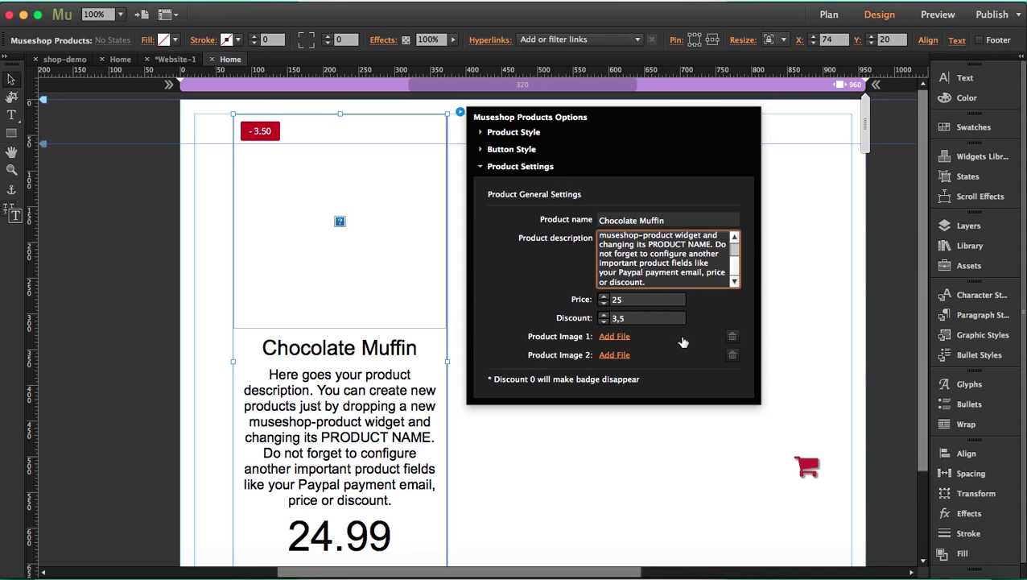
Step: Change the product price from 25 to 12
left_click_drag(630, 306, 590, 308)
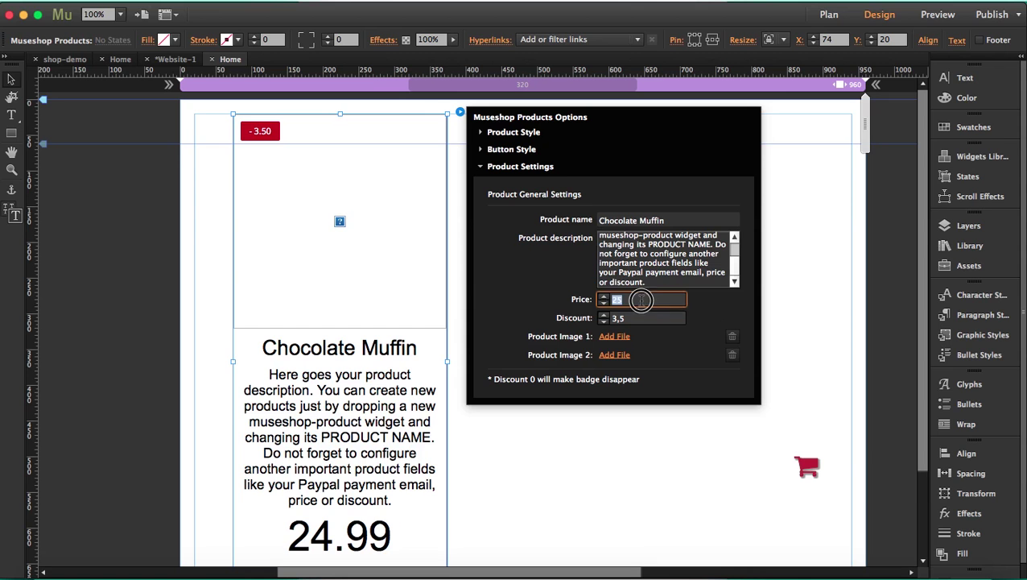
left_click_drag(642, 298, 521, 299)
type("12")
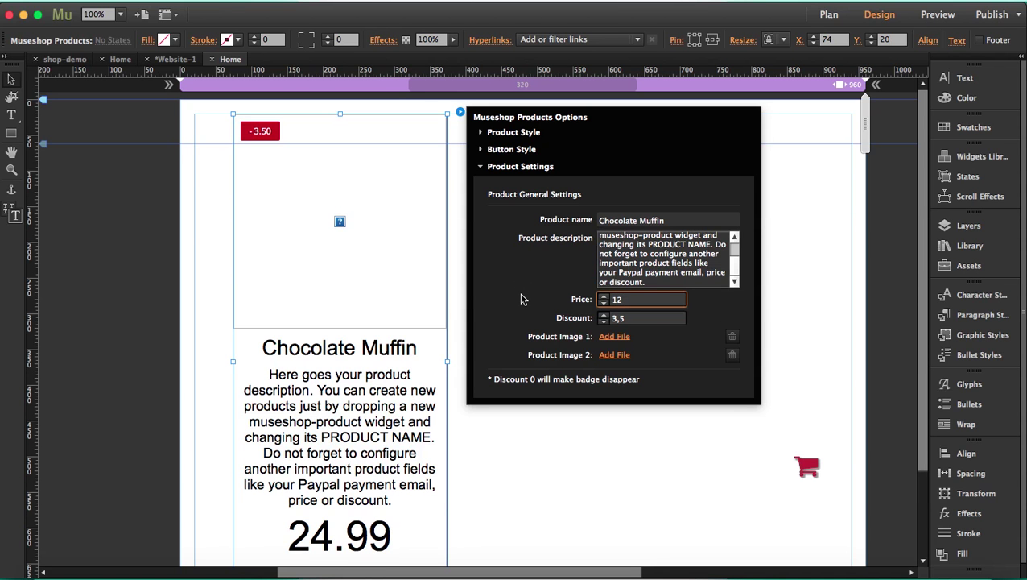
left_click(501, 296)
Step: Set the discount to 1,50 and start adding a file for Product Image 1
left_click(625, 319)
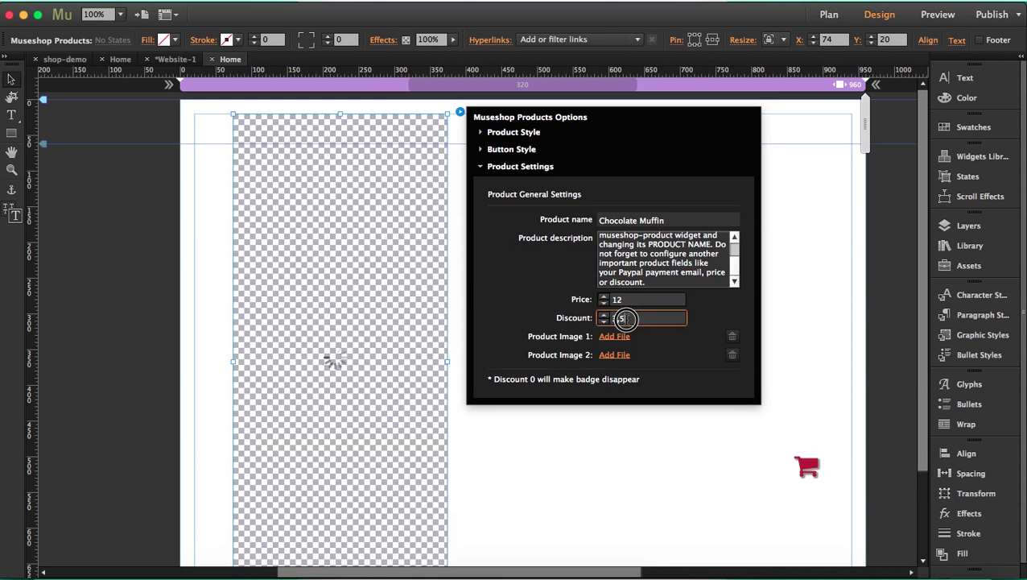
left_click_drag(625, 319, 604, 320)
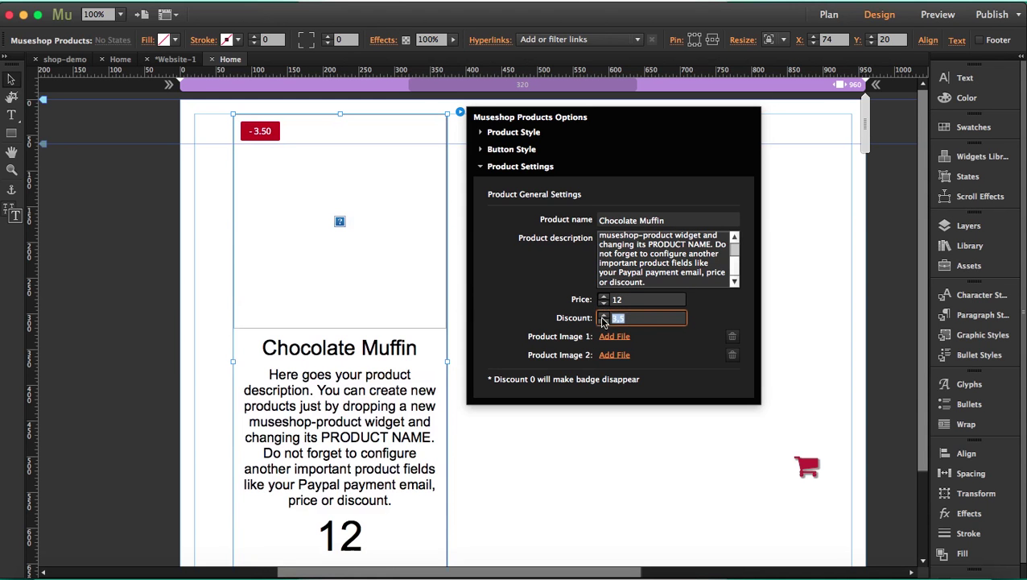
type("0")
left_click_drag(626, 318, 606, 320)
type("150")
left_click(617, 319)
type(",")
left_click(611, 337)
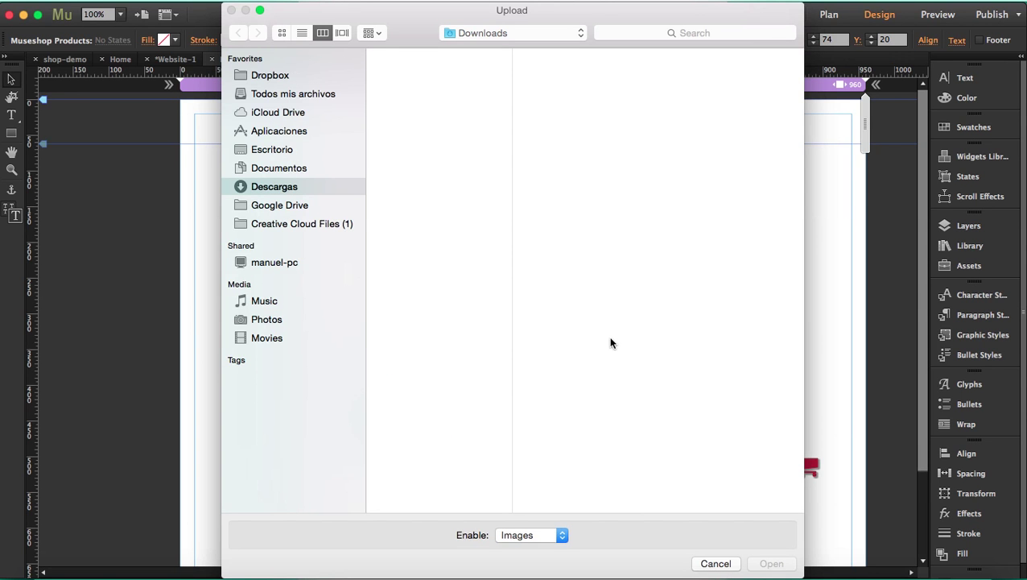
Step: Add coffee photos from Desktop > Photos as Product Images 1 and 2, then close the options
left_click(275, 150)
left_click(415, 86)
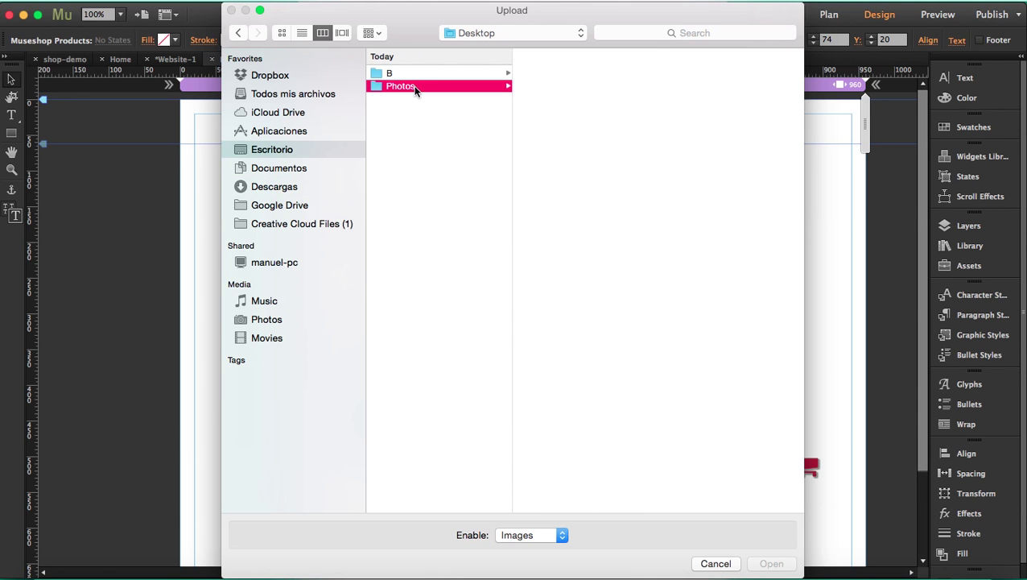
left_click_drag(658, 89, 711, 97)
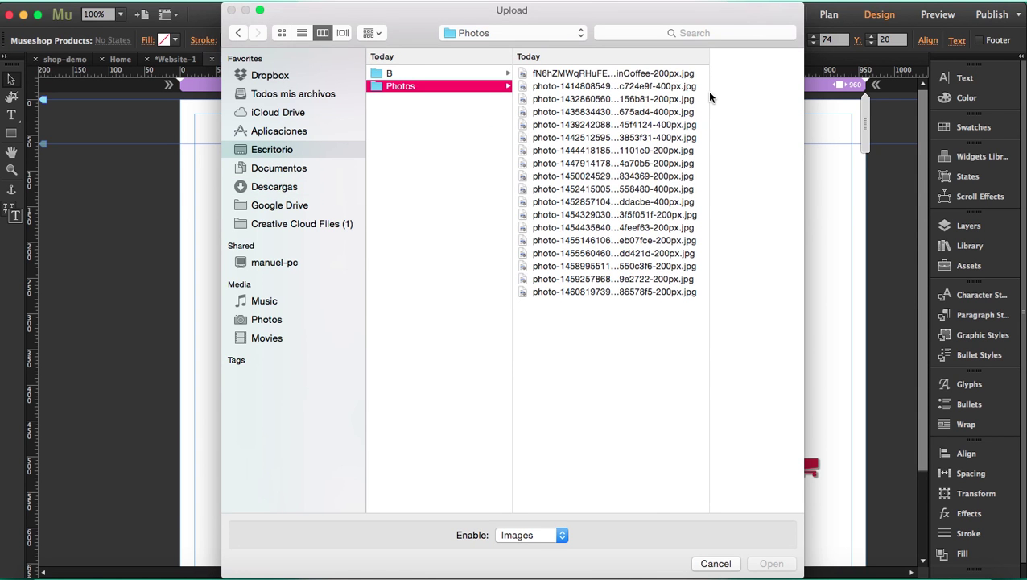
left_click(650, 73)
left_click(770, 563)
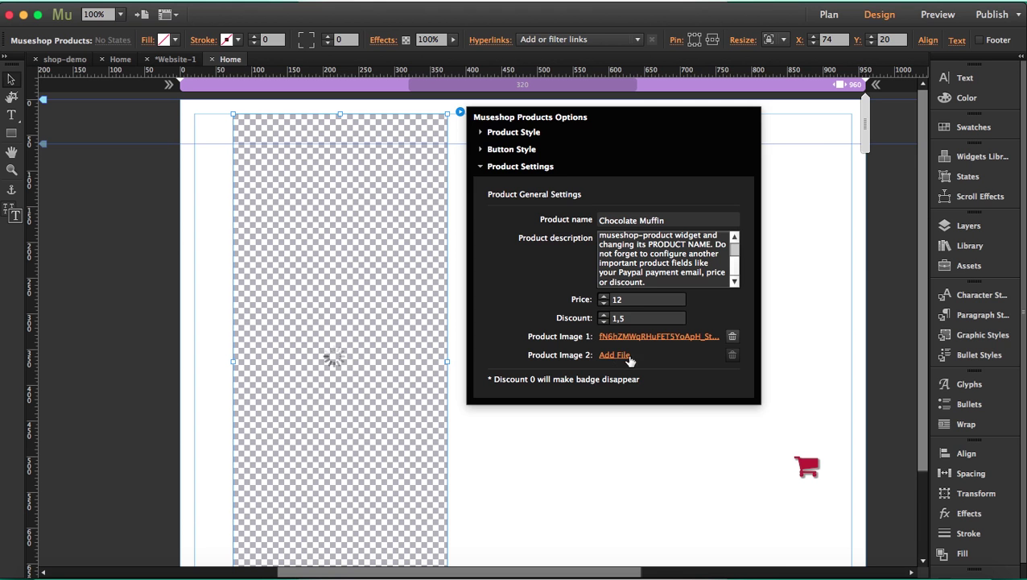
left_click(614, 356)
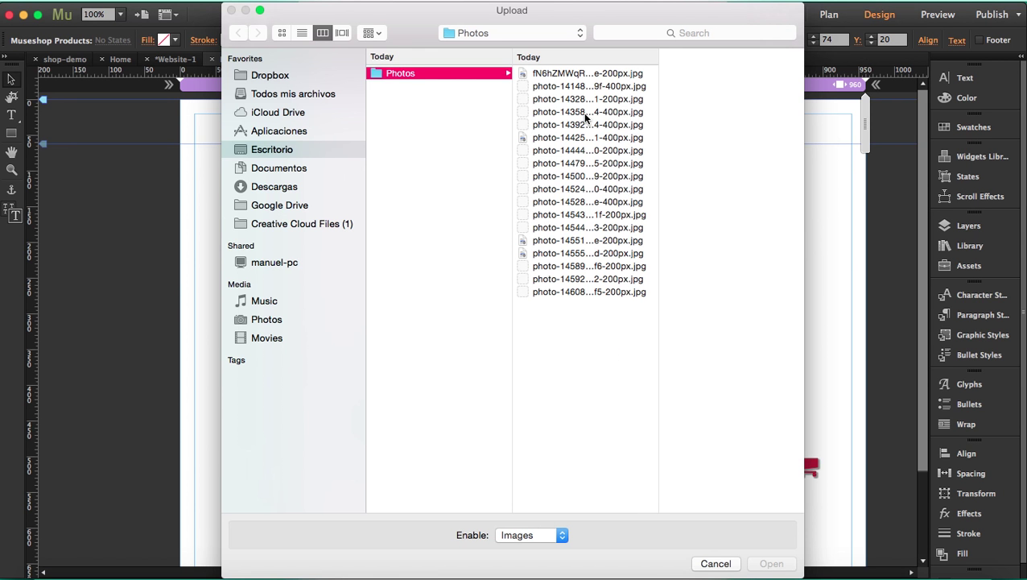
double_click(620, 163)
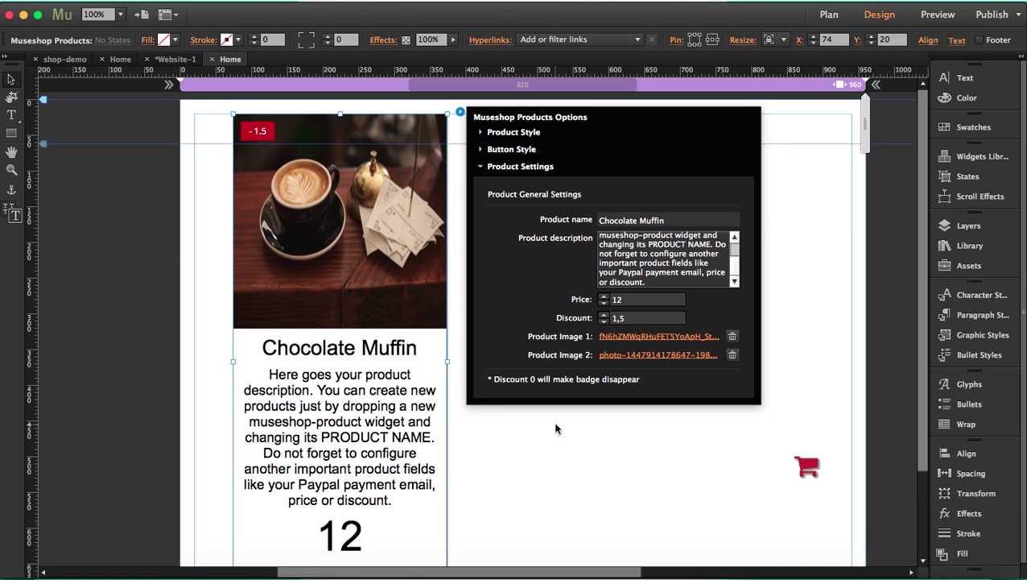
left_click(615, 488)
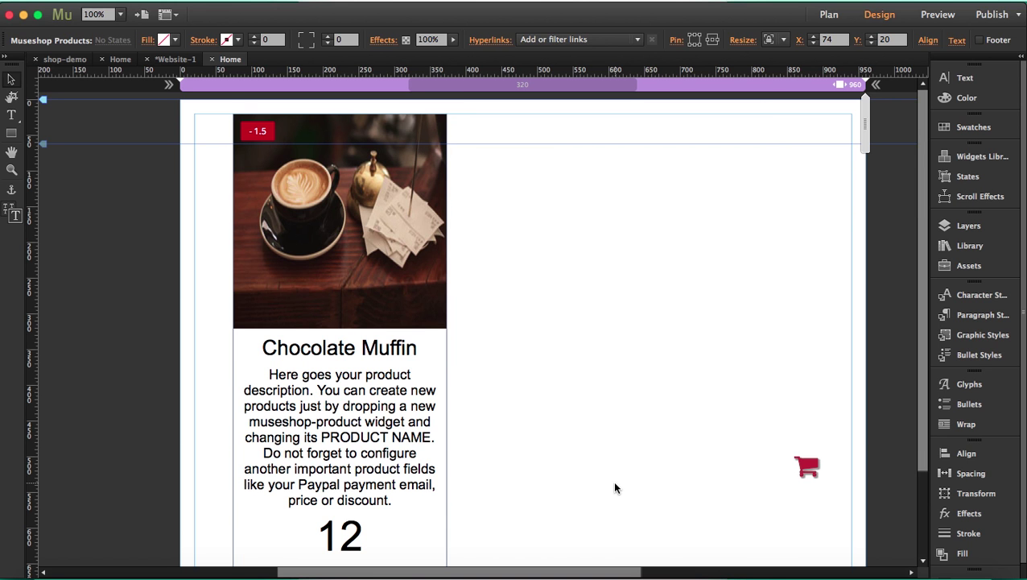
Step: Move the cart widget up beside the product to X 504, Y 127, keeping the cart icon
left_click(805, 474)
left_click_drag(803, 475, 552, 212)
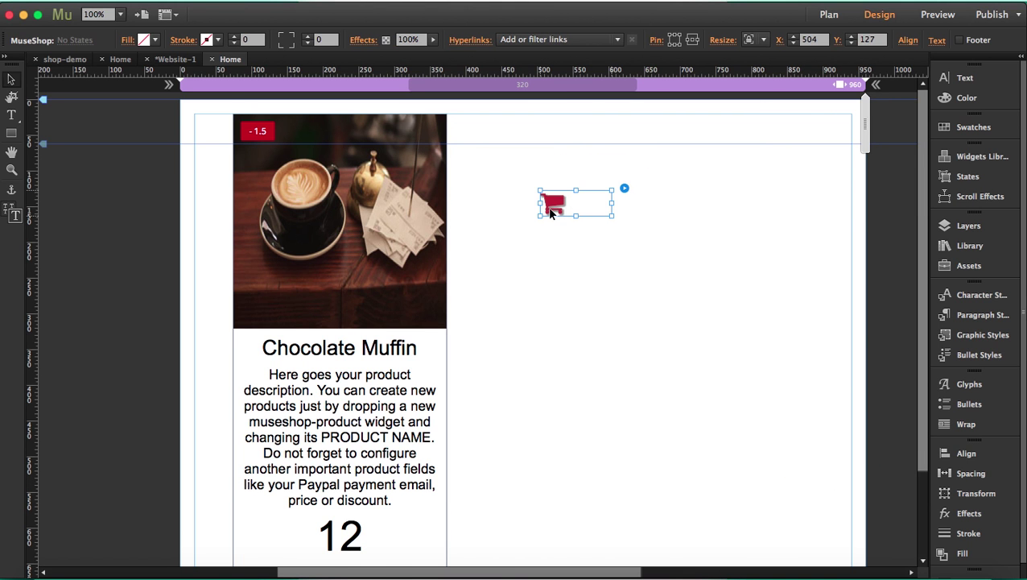
left_click(625, 189)
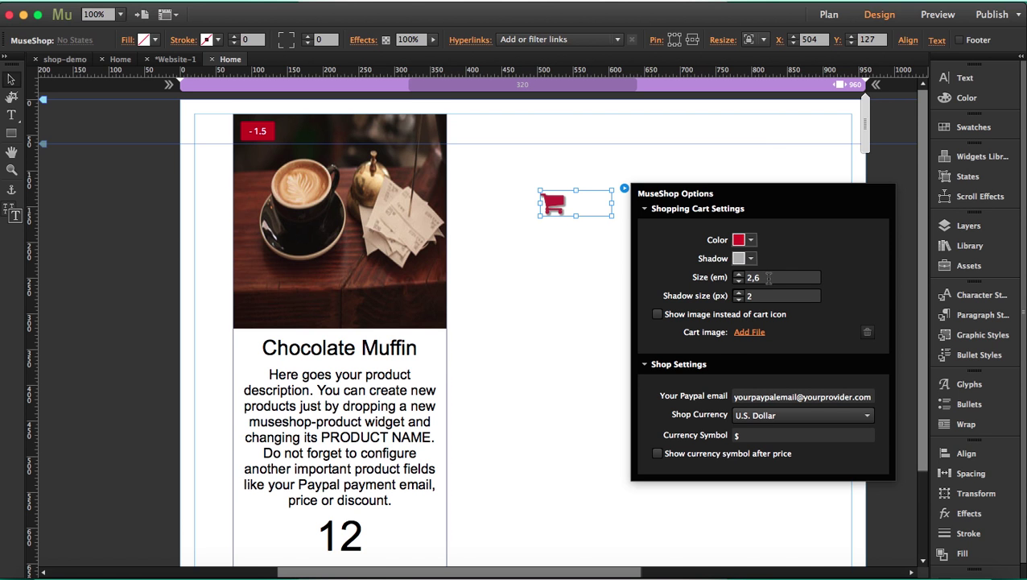
left_click(657, 315)
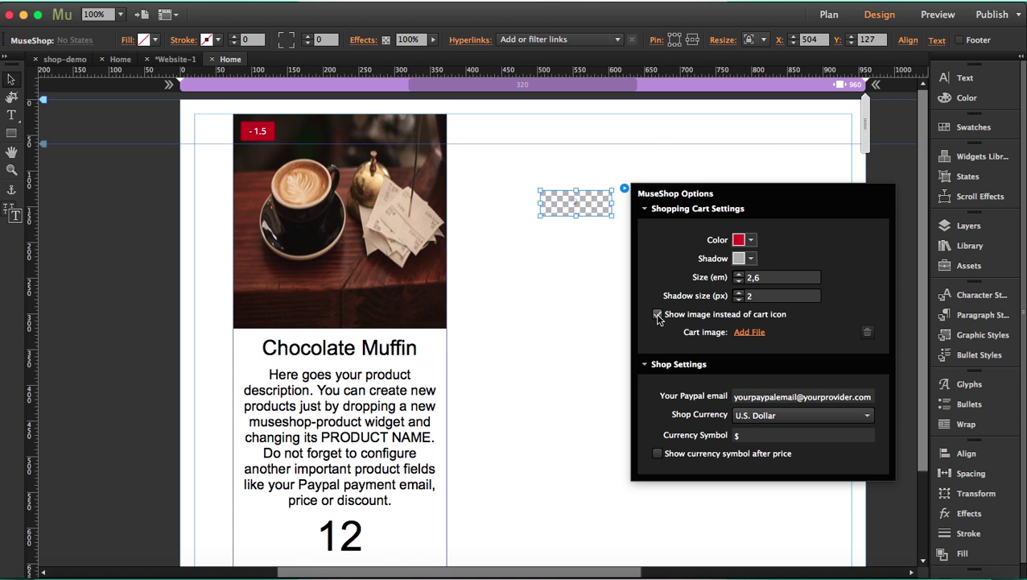
left_click(657, 314)
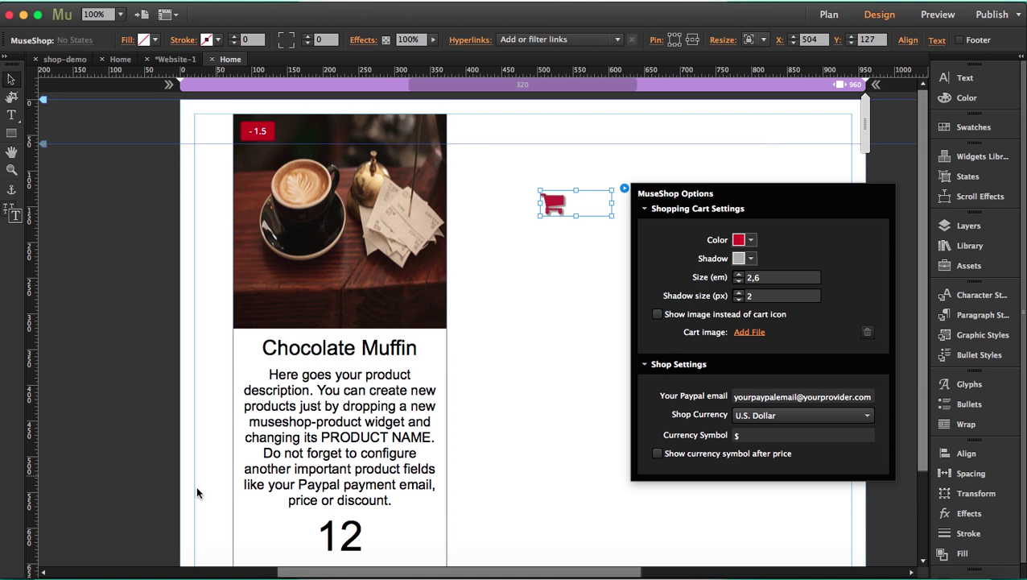
left_click(136, 574)
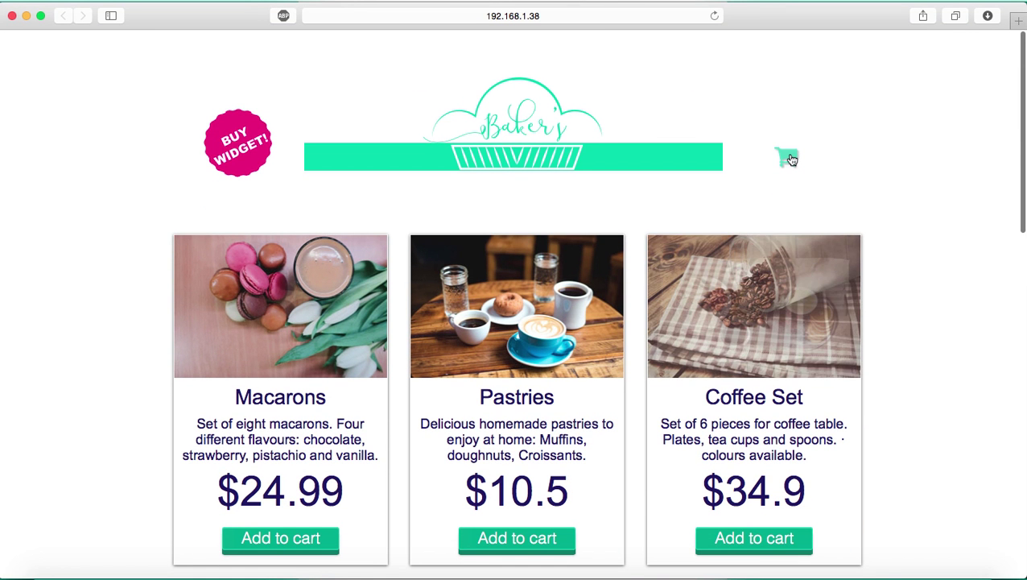
Step: In MuseShop Options, keep U.S. Dollar as the shop currency
left_click(829, 575)
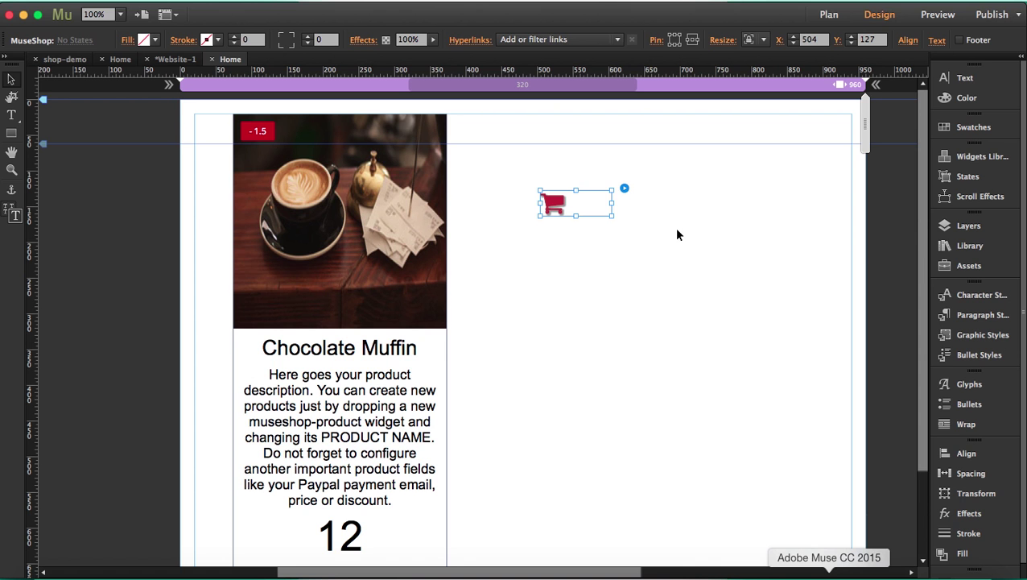
left_click(625, 190)
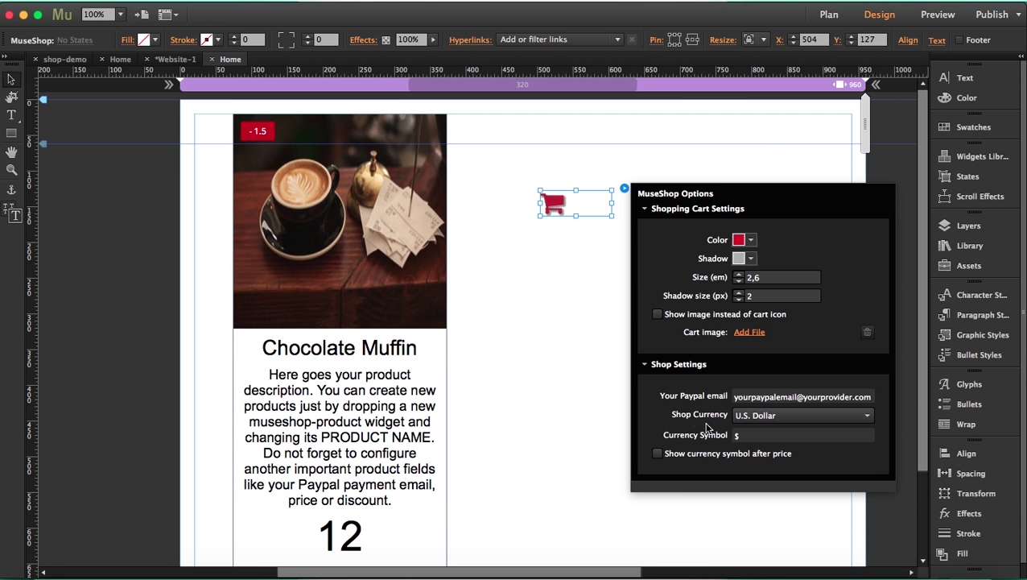
left_click(790, 415)
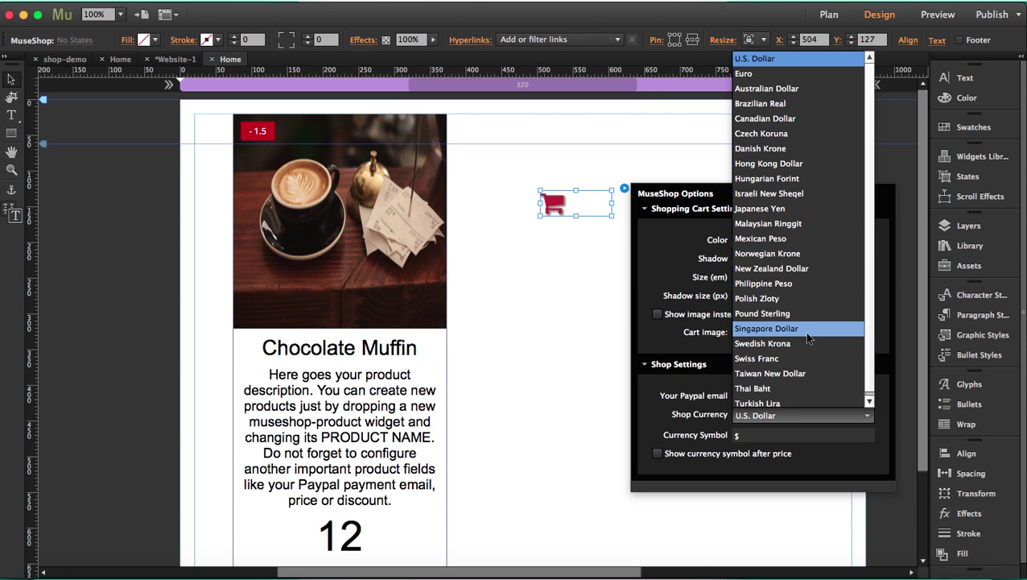
left_click(680, 427)
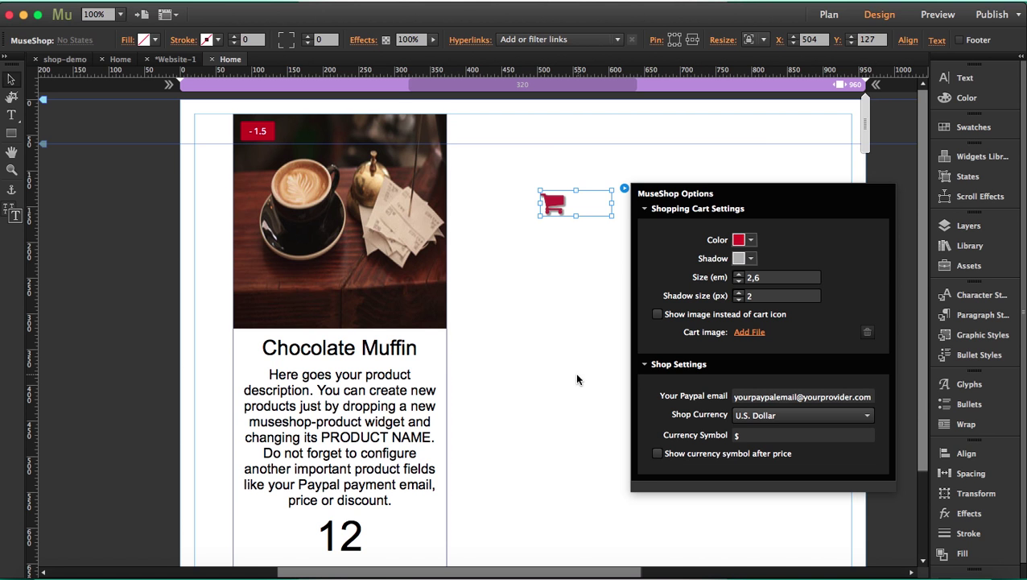
left_click(535, 360)
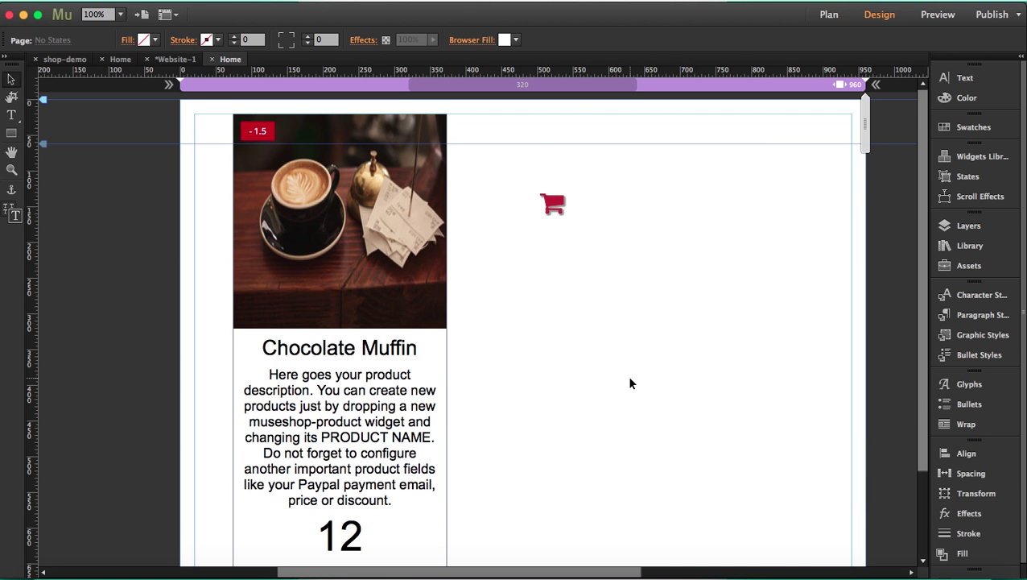
Step: Preview the live shop site in Safari
scroll(630, 383, "down", 3)
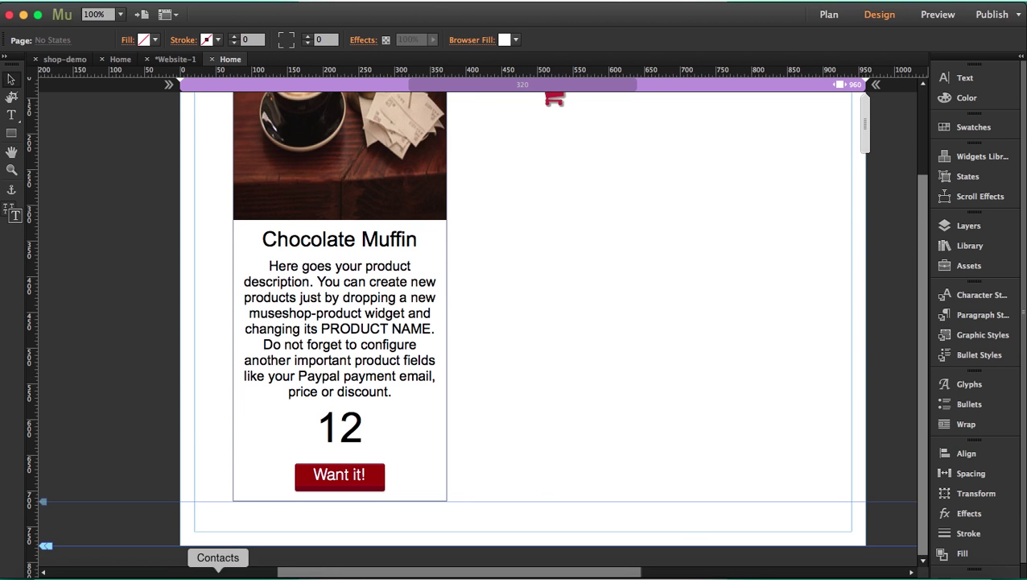
left_click(137, 572)
scroll(530, 325, "down", 3)
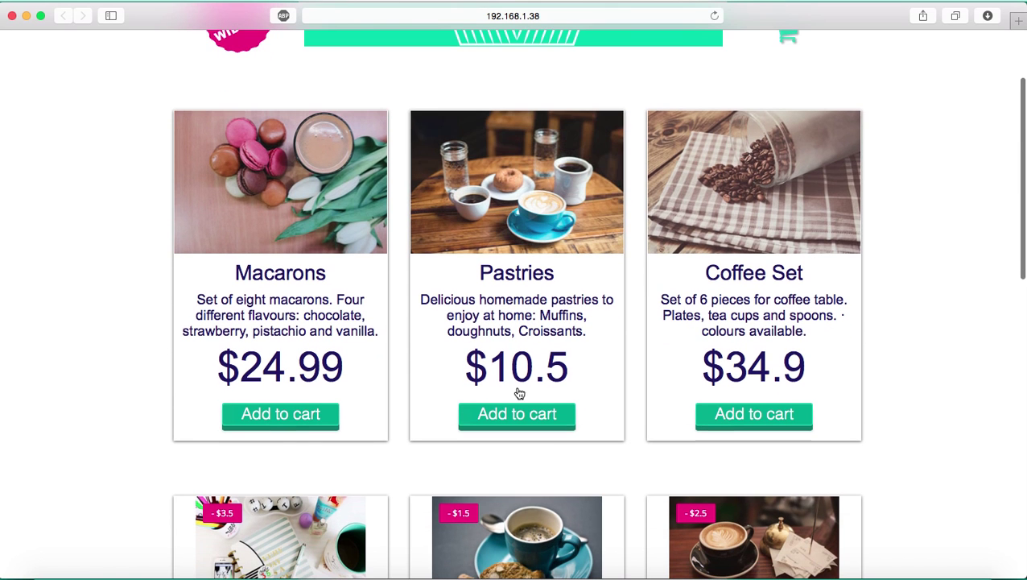
Step: Add one Pastries item at $10.50 to the live shop cart, then scroll down to the Want it! row
scroll(844, 297, "down", 8)
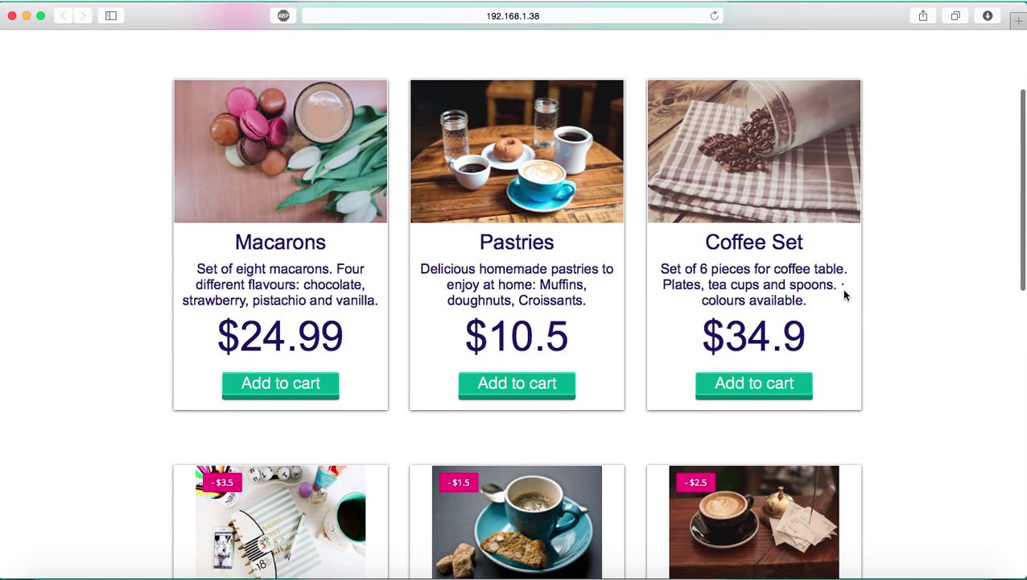
scroll(845, 295, "down", 10)
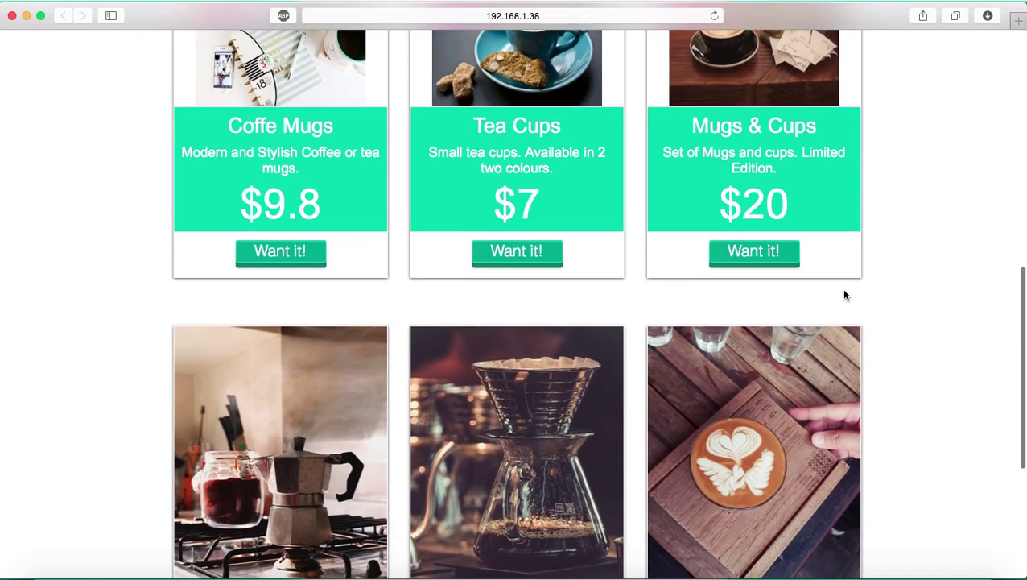
scroll(844, 295, "up", 8)
scroll(845, 295, "up", 10)
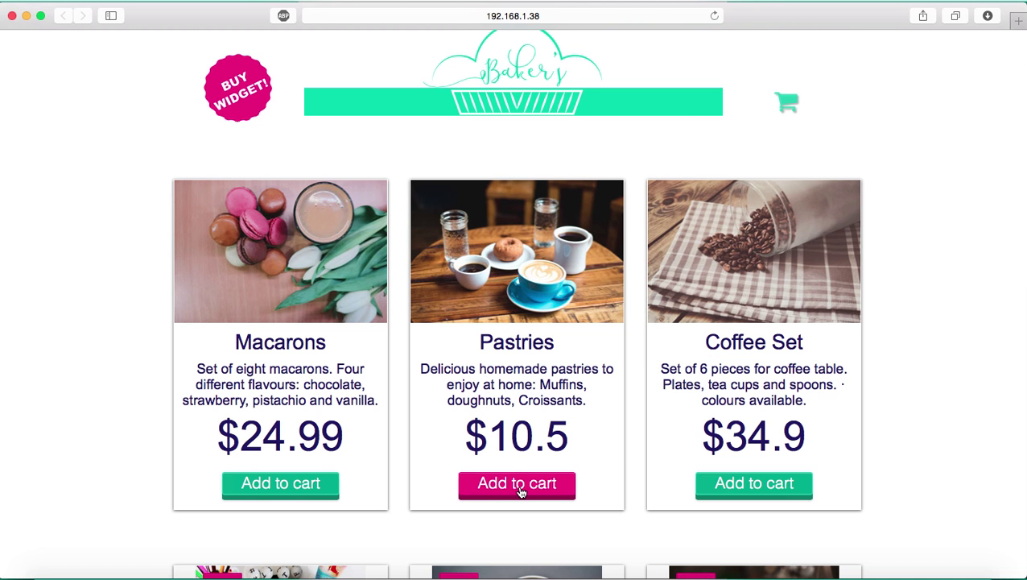
left_click(521, 492)
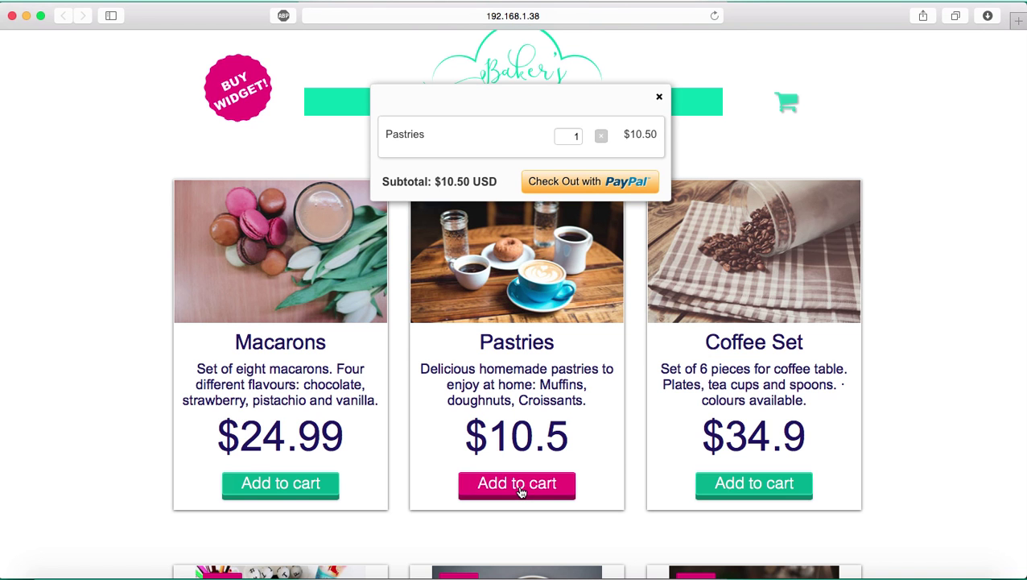
left_click(573, 135)
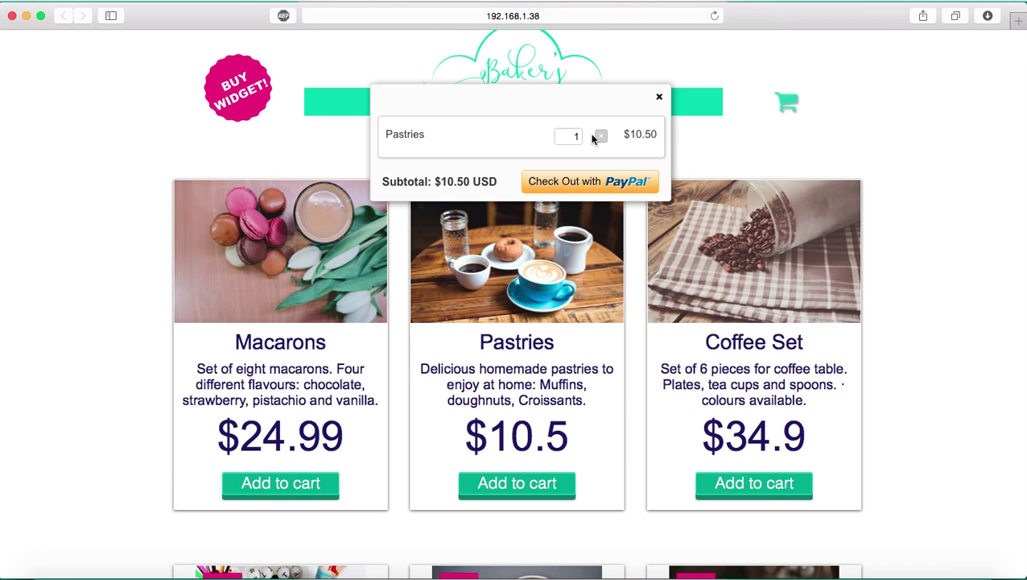
scroll(882, 377, "down", 5)
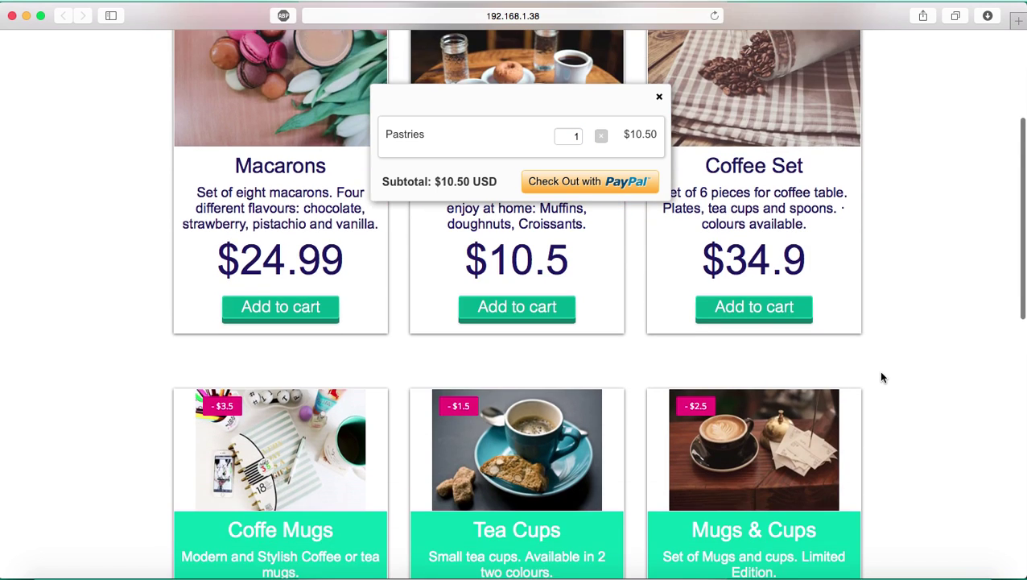
scroll(881, 377, "down", 1)
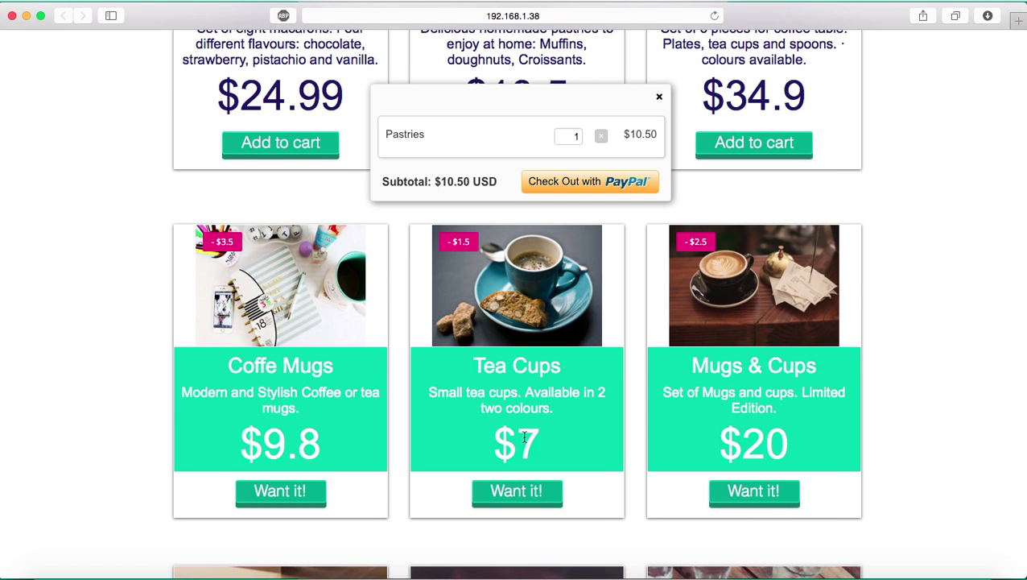
Step: Add Tea Cups ($5.50 after the $1.50 discount) to the cart, close the cart and return to the page top
left_click(525, 493)
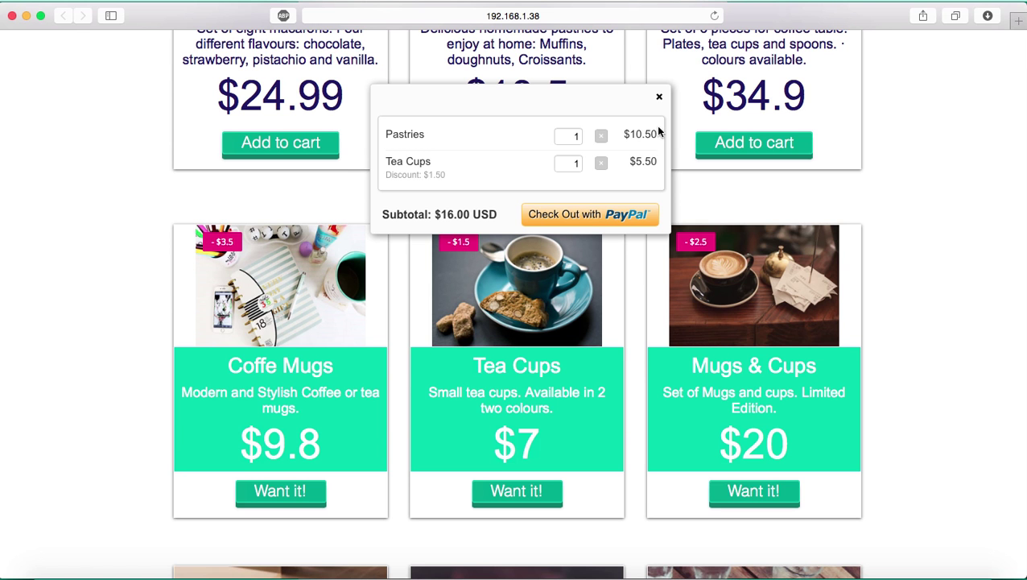
left_click(659, 97)
scroll(853, 177, "up", 8)
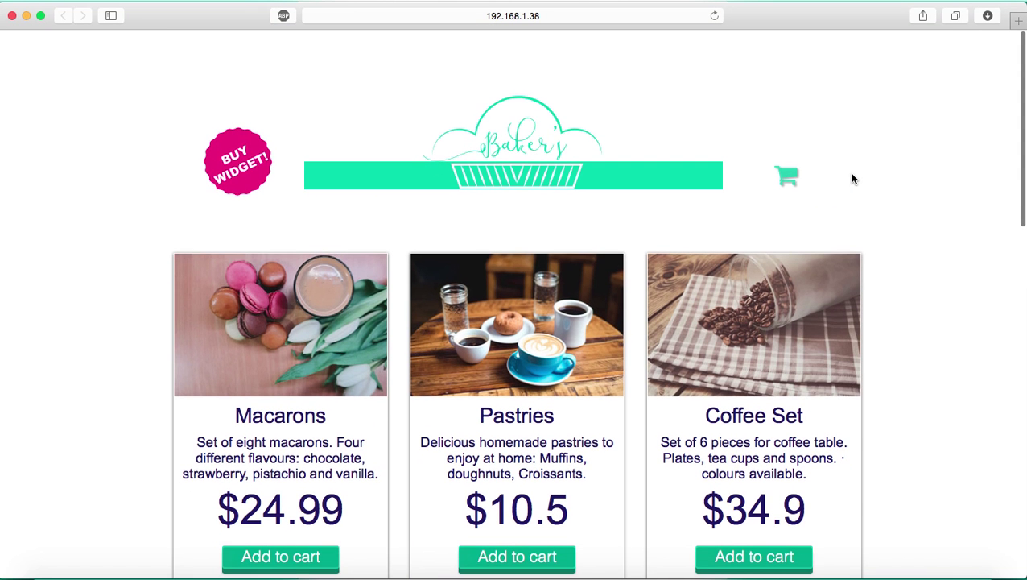